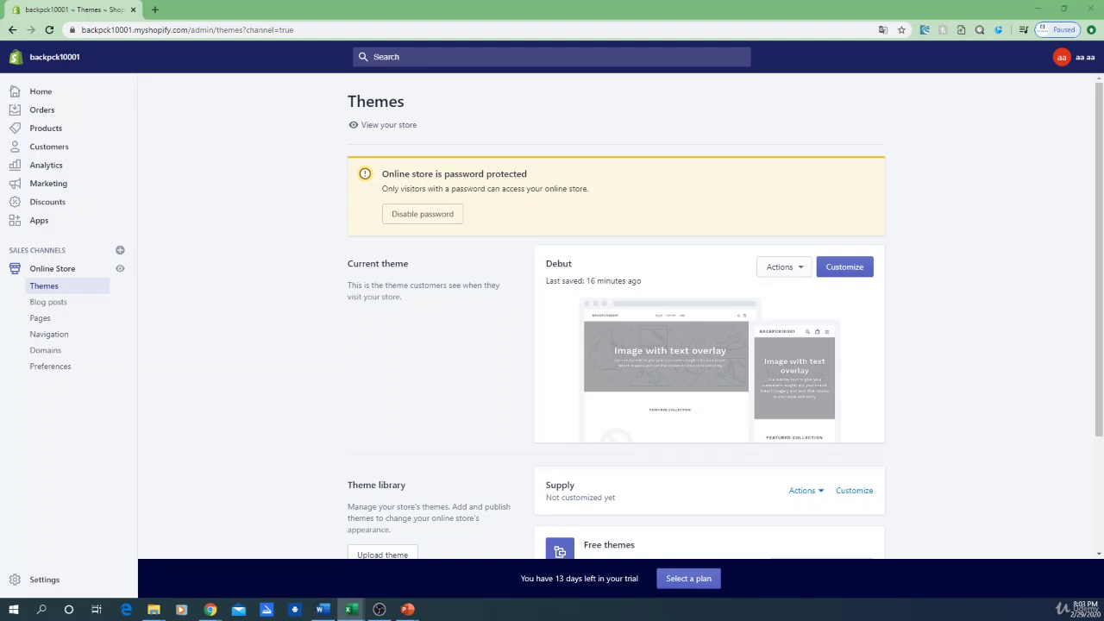
Delete the existing contact page from the online store's pages.
{"action": "scroll", "coordinate": [302, 450], "scroll_direction": "down", "scroll_amount": 2}
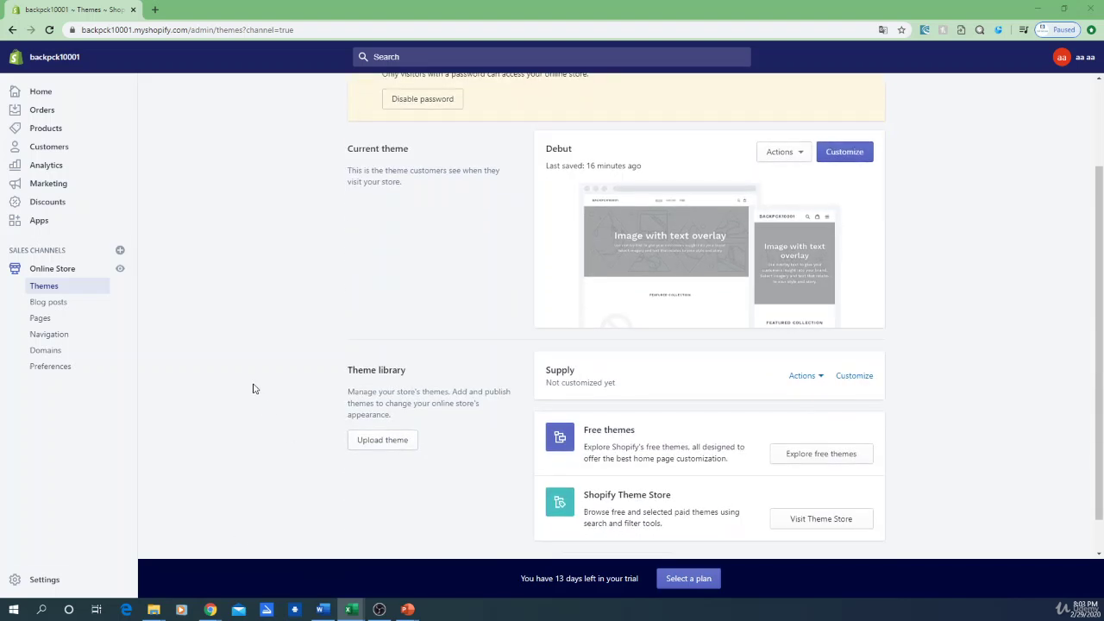
{"action": "scroll", "coordinate": [252, 386], "scroll_direction": "up", "scroll_amount": 2}
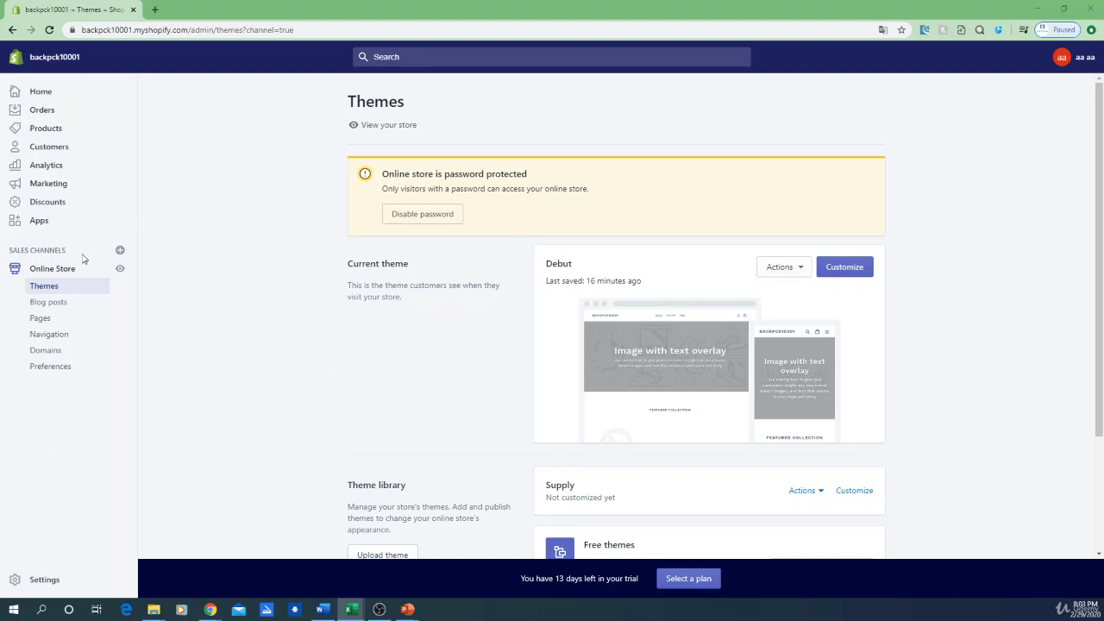
{"action": "left_click", "coordinate": [55, 97]}
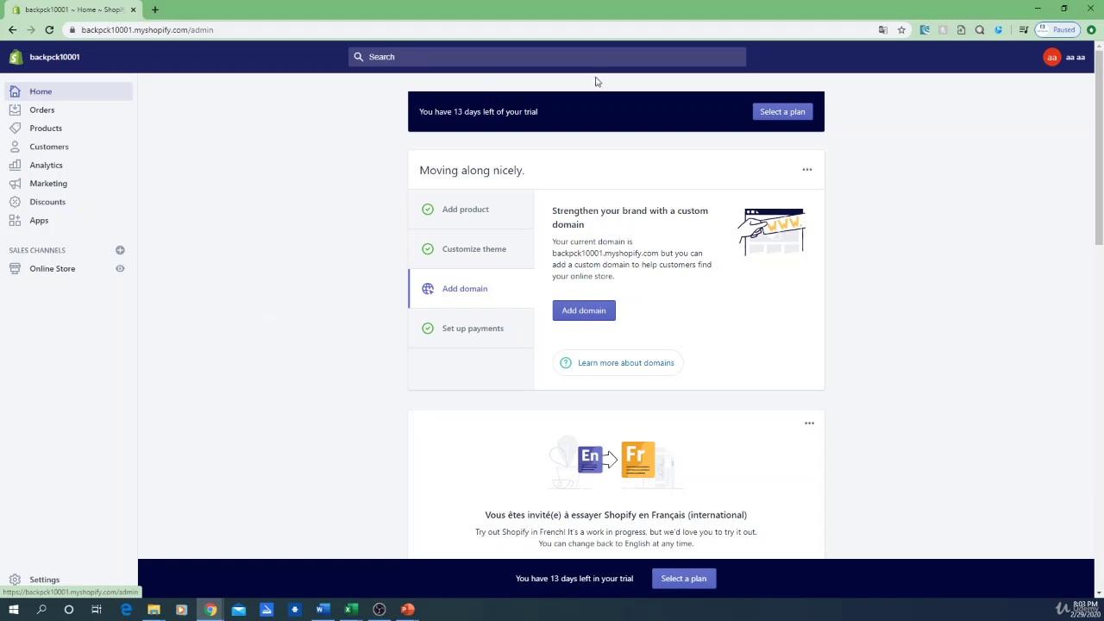
{"action": "left_click", "coordinate": [51, 271]}
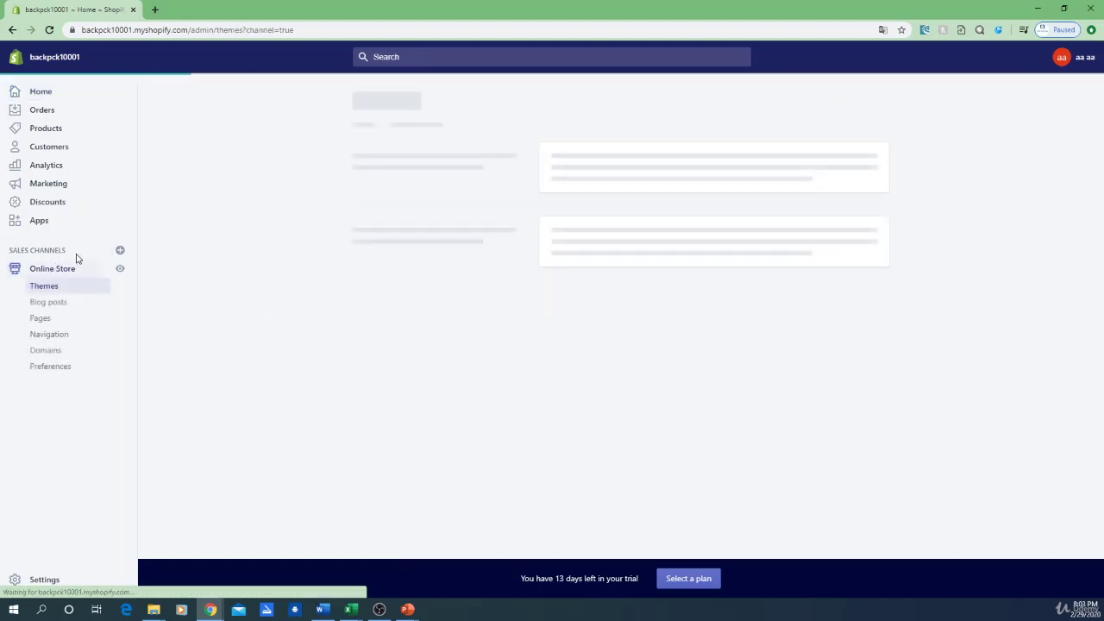
{"action": "left_click", "coordinate": [45, 324]}
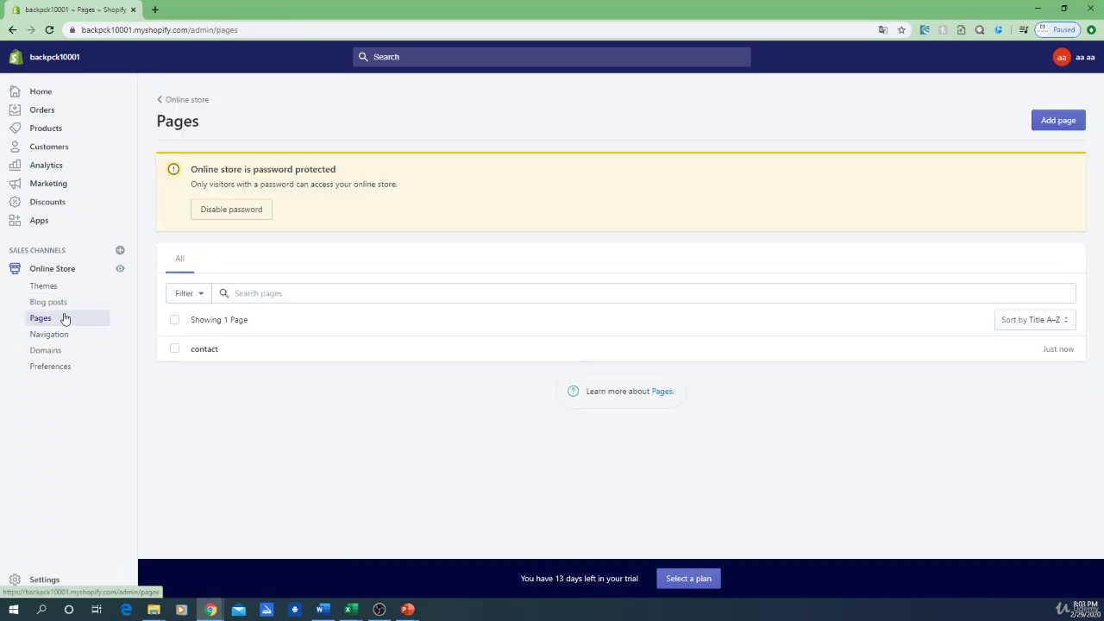
{"action": "left_click", "coordinate": [175, 350]}
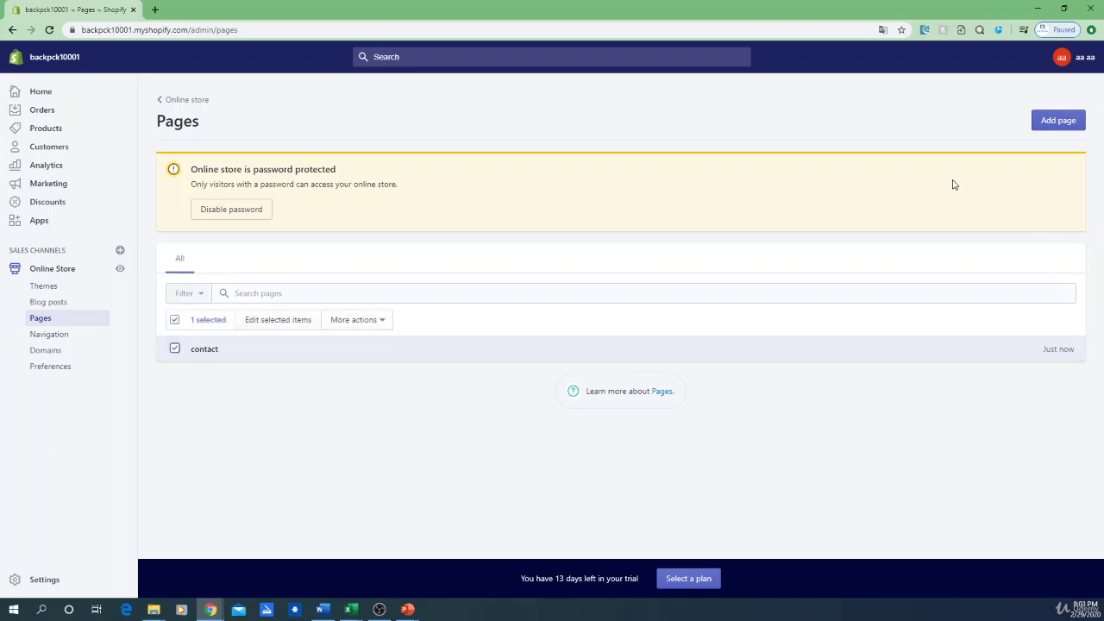
{"action": "left_click", "coordinate": [373, 320]}
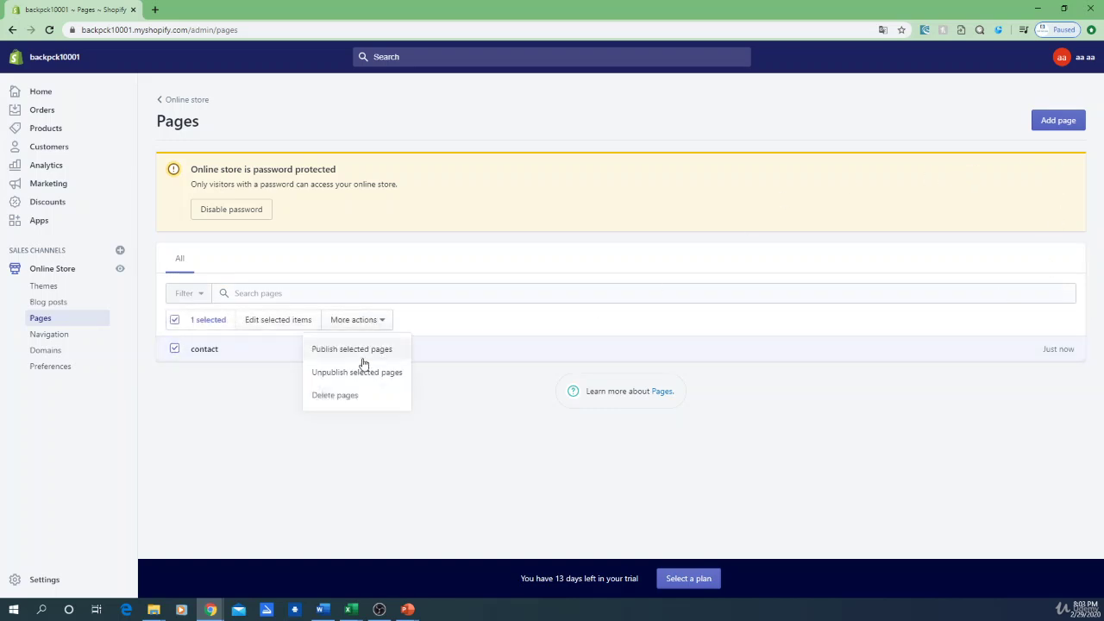
{"action": "left_click", "coordinate": [348, 403]}
{"action": "left_click", "coordinate": [682, 359]}
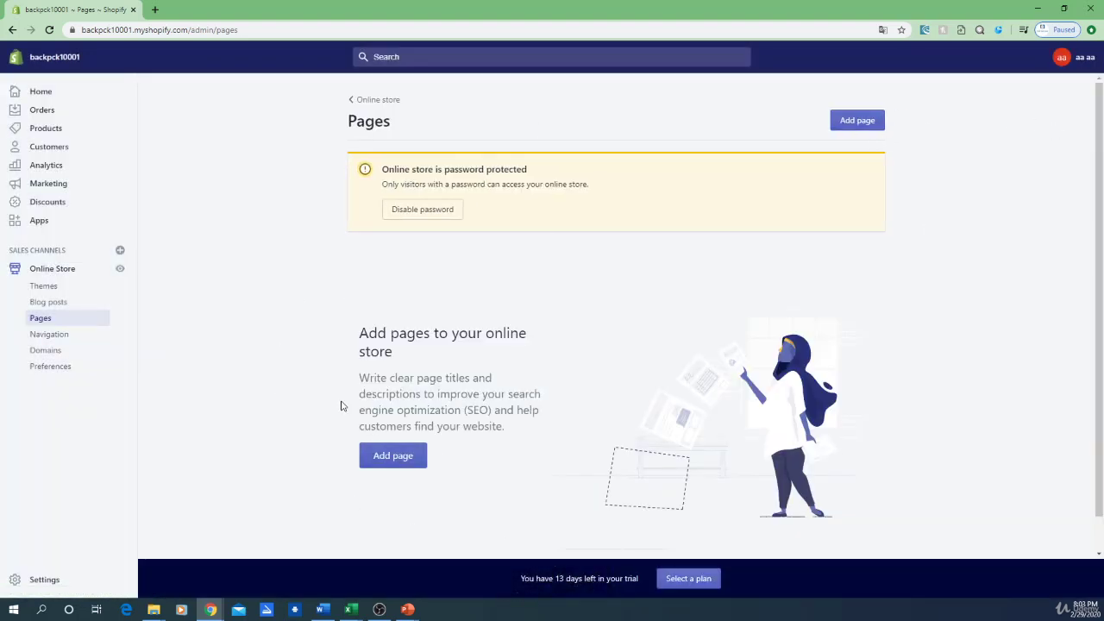
Start a new store page titled "contact" with the content "if you have any questions contact us.".
{"action": "left_click", "coordinate": [395, 465]}
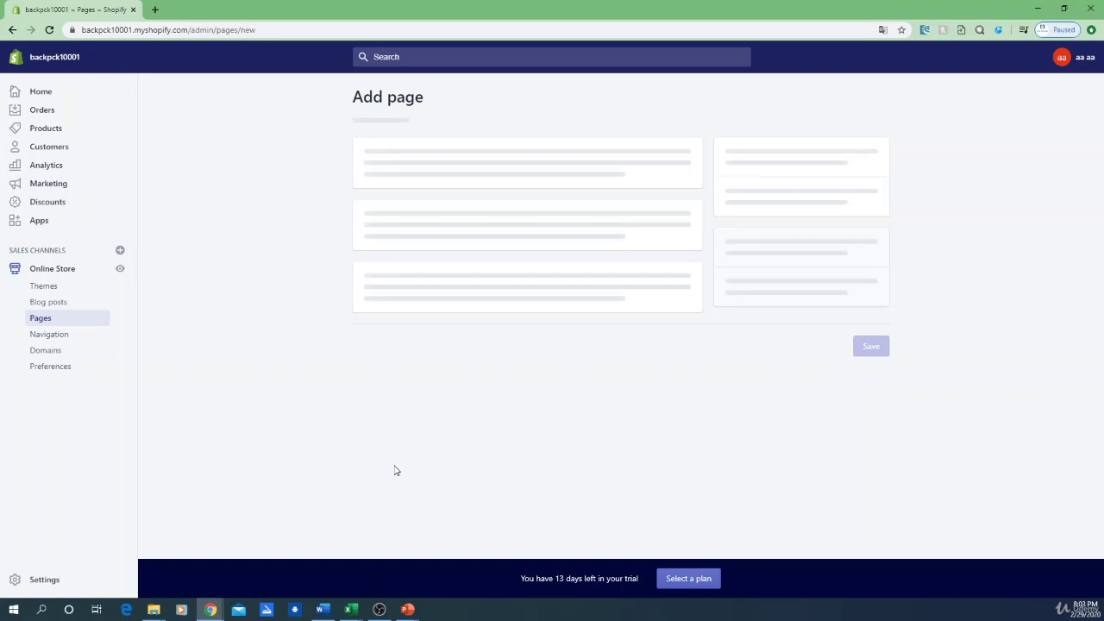
{"action": "left_click", "coordinate": [451, 207]}
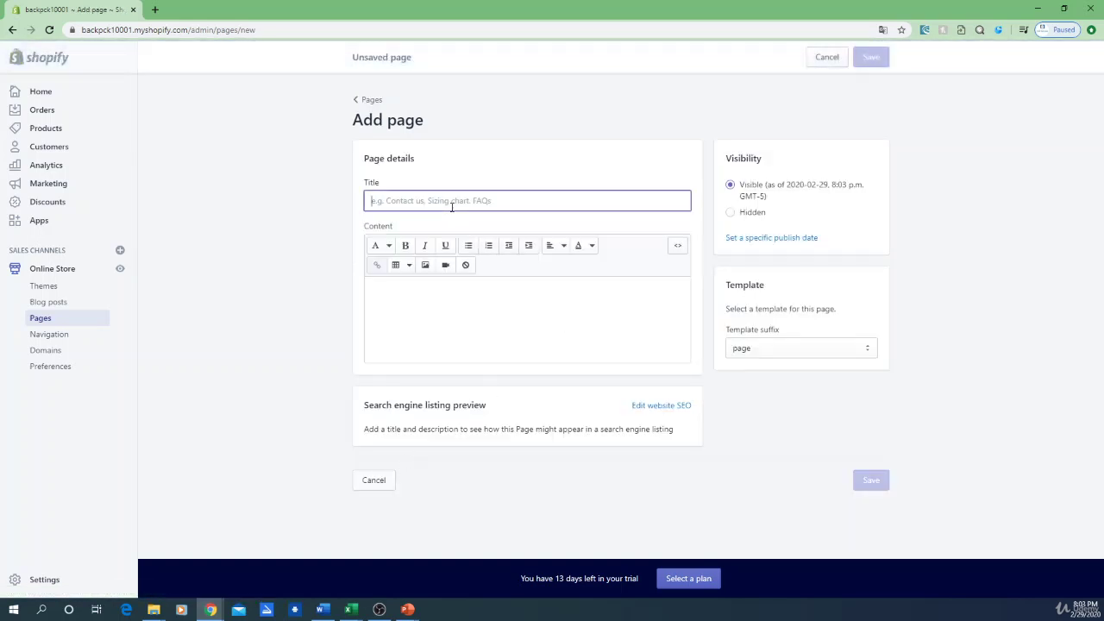
{"action": "type", "text": "contact"}
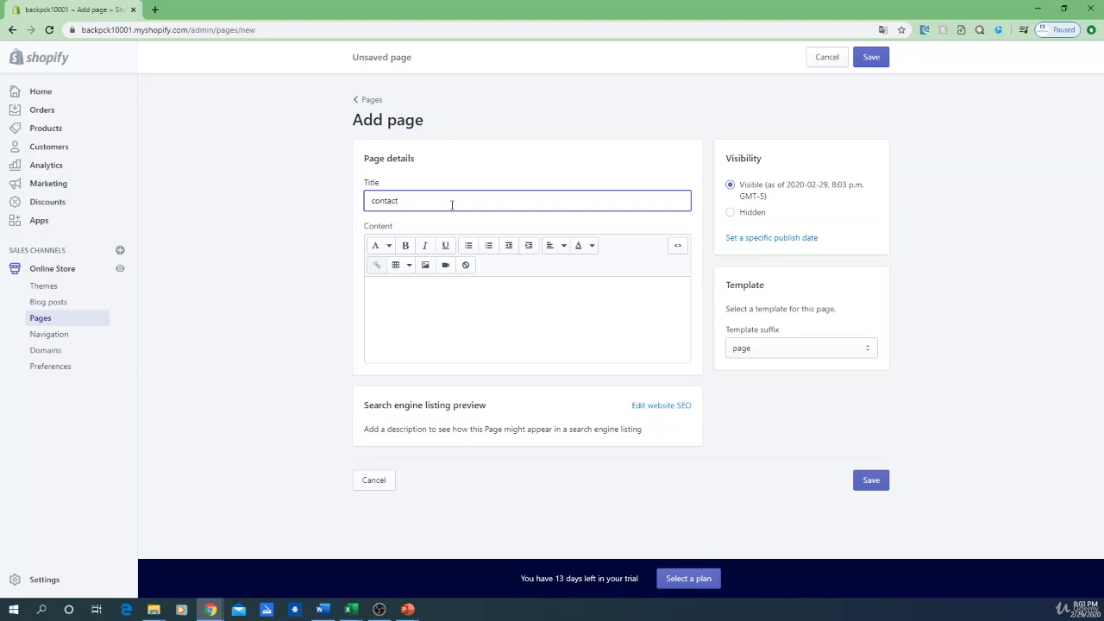
{"action": "left_click", "coordinate": [419, 289]}
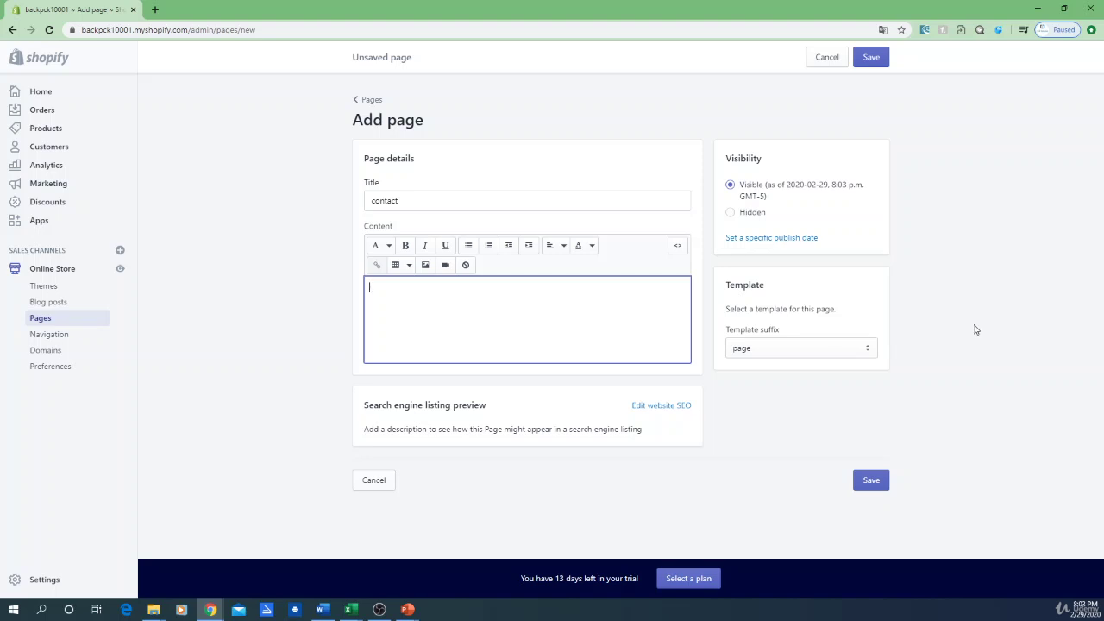
{"action": "type", "text": "if"}
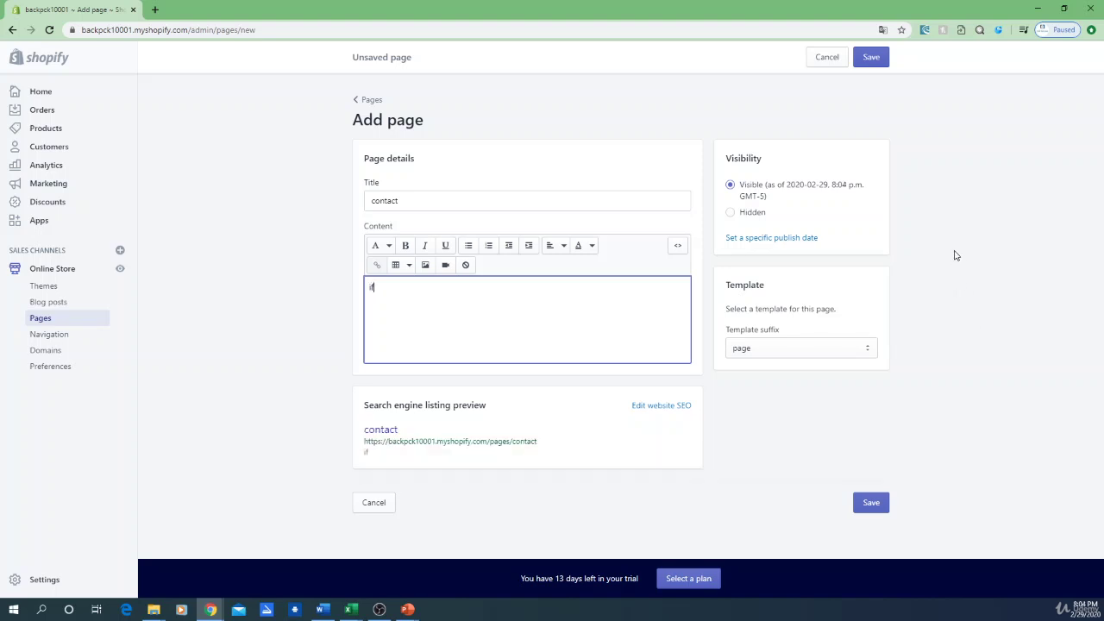
{"action": "type", "text": " you have any questions "}
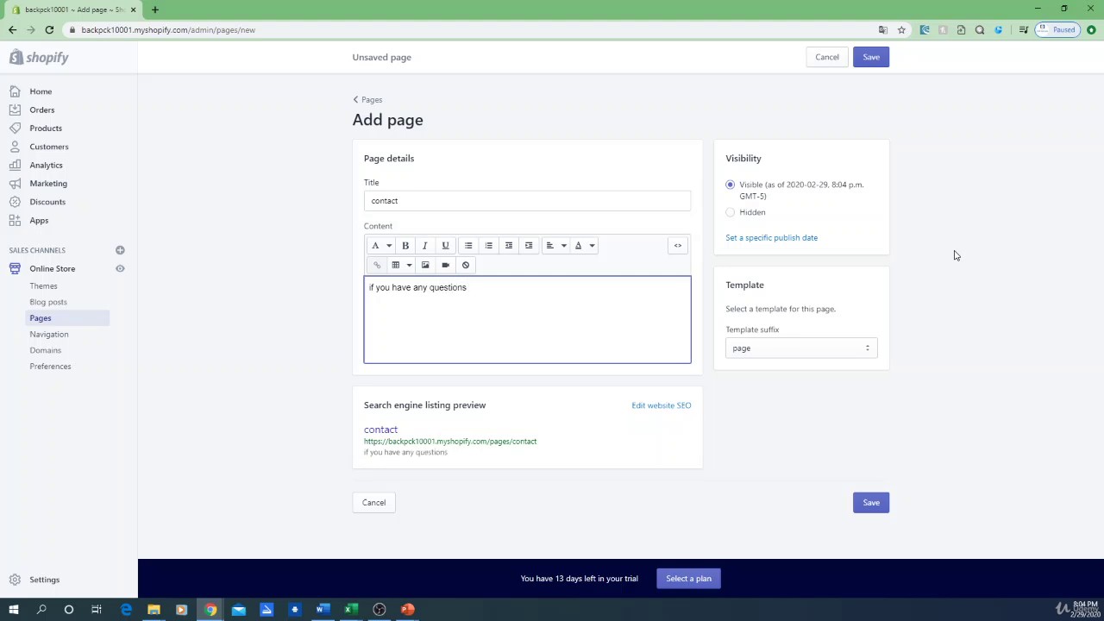
{"action": "type", "text": "contact us."}
Assign the page.contact template to the new page and save it.
{"action": "left_click", "coordinate": [749, 350]}
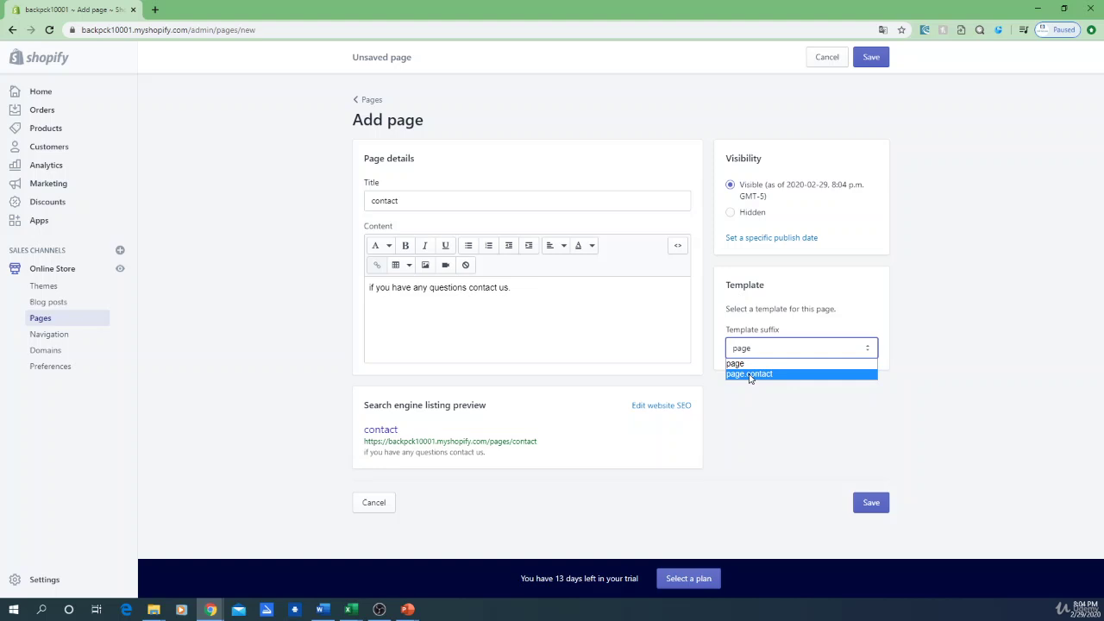
{"action": "left_click", "coordinate": [750, 375]}
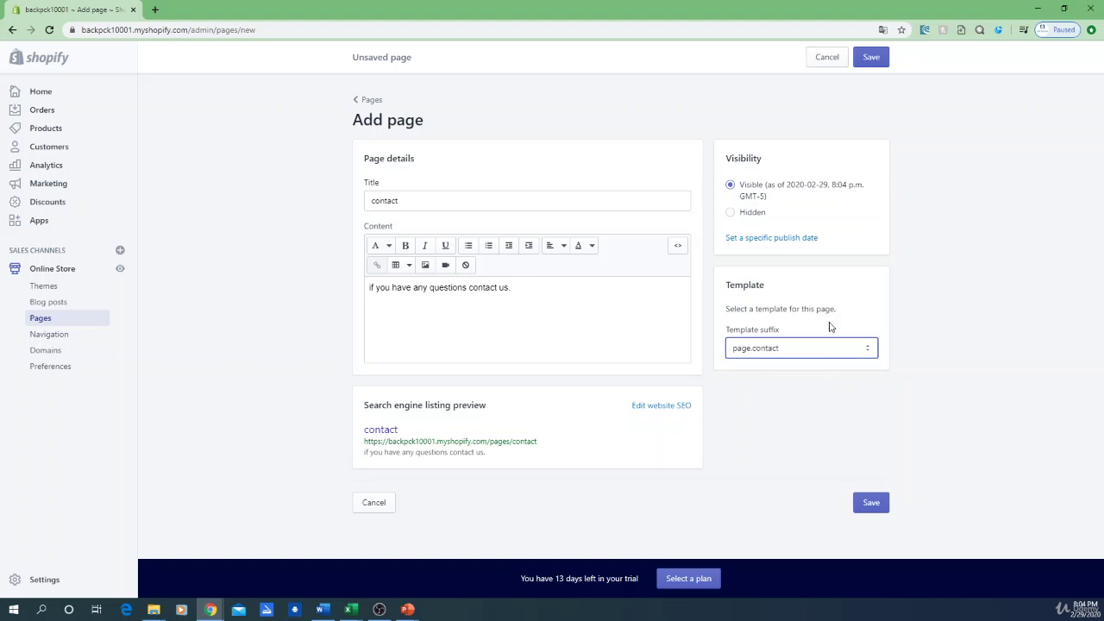
{"action": "left_click", "coordinate": [879, 503]}
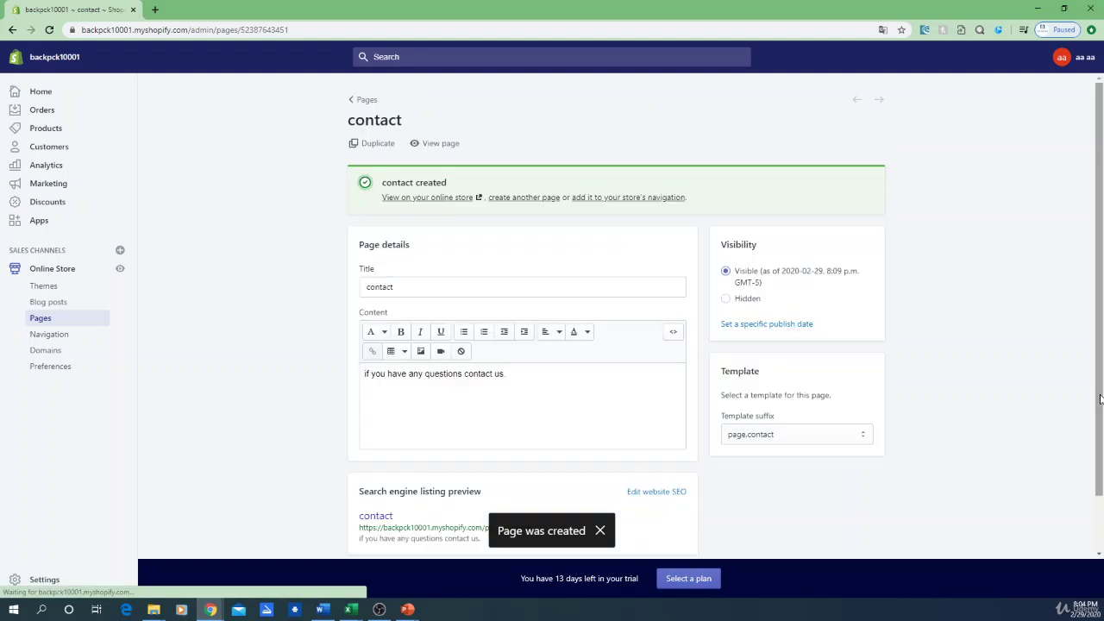
Capitalize the first letter of the contact page's content so it begins with "If", save it, and return to the page list.
{"action": "left_click", "coordinate": [368, 377]}
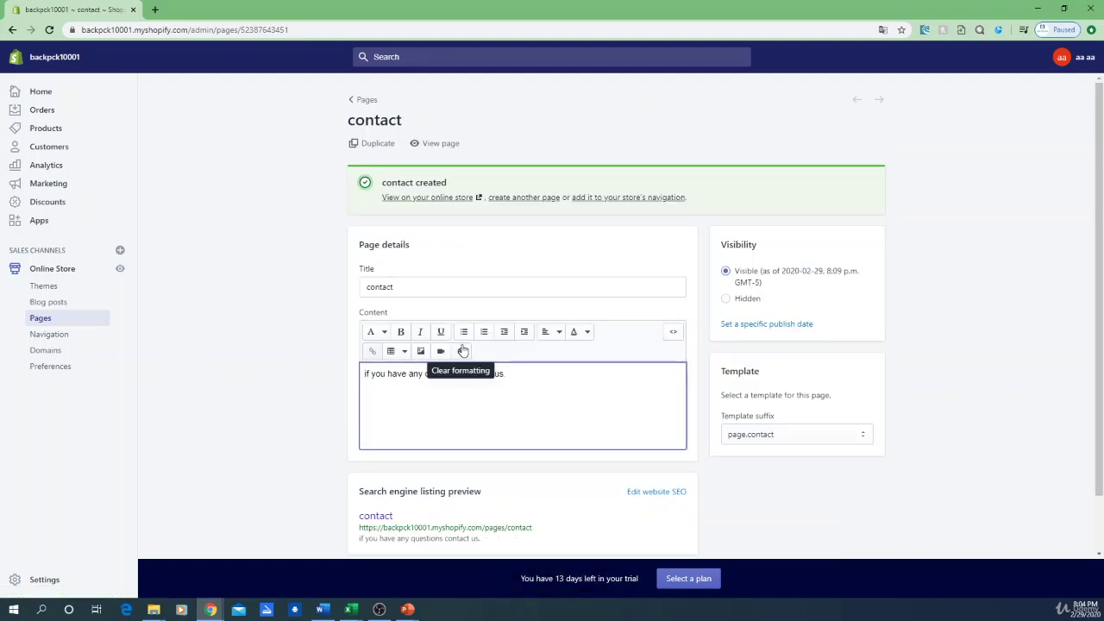
{"action": "key", "text": "BackSpace"}
{"action": "type", "text": "I"}
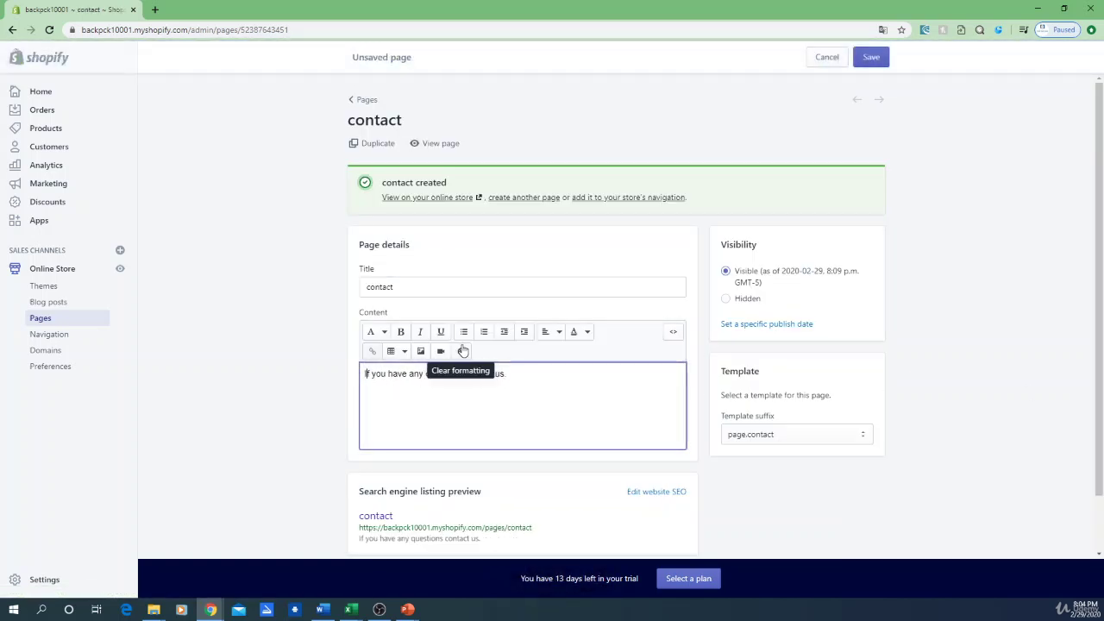
{"action": "left_click", "coordinate": [871, 57]}
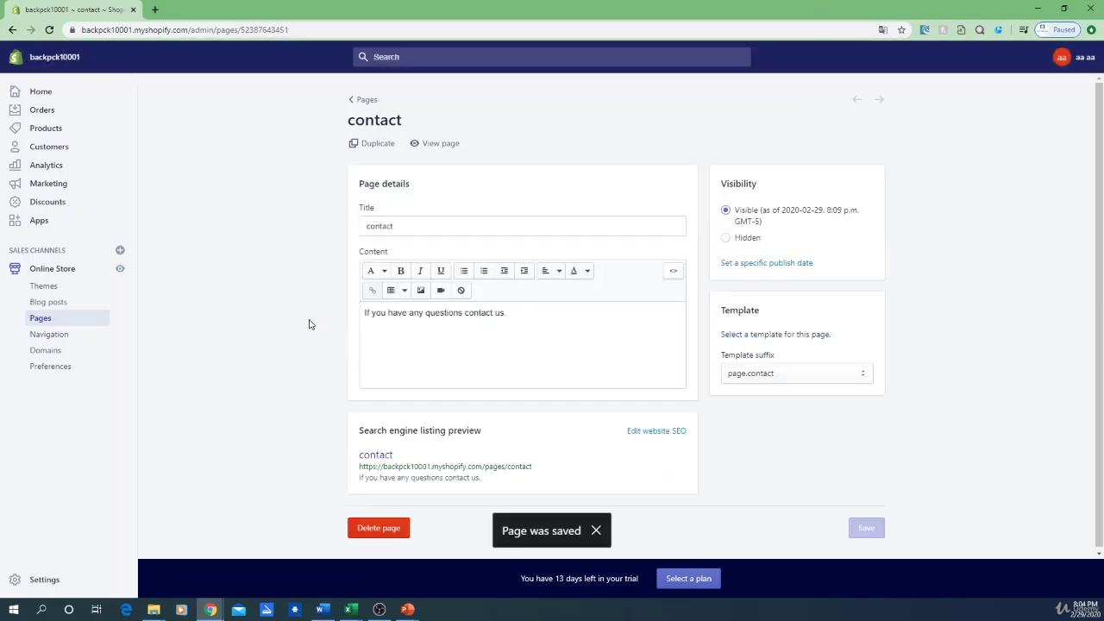
{"action": "left_click", "coordinate": [365, 102]}
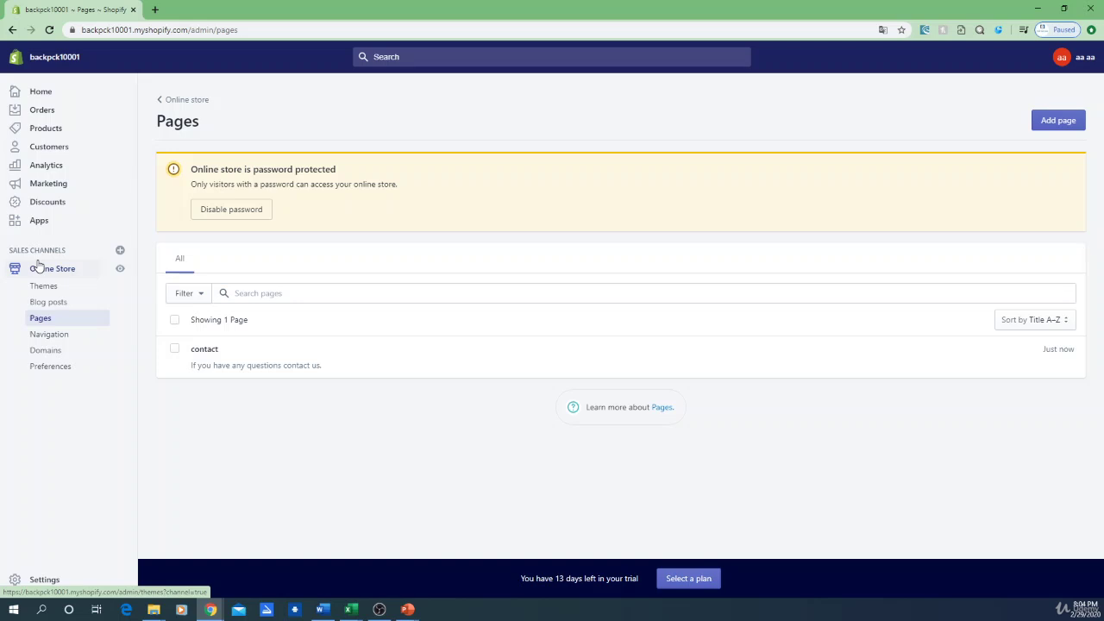
Start a new item in the store's main menu and name it "Contact".
{"action": "left_click", "coordinate": [34, 339]}
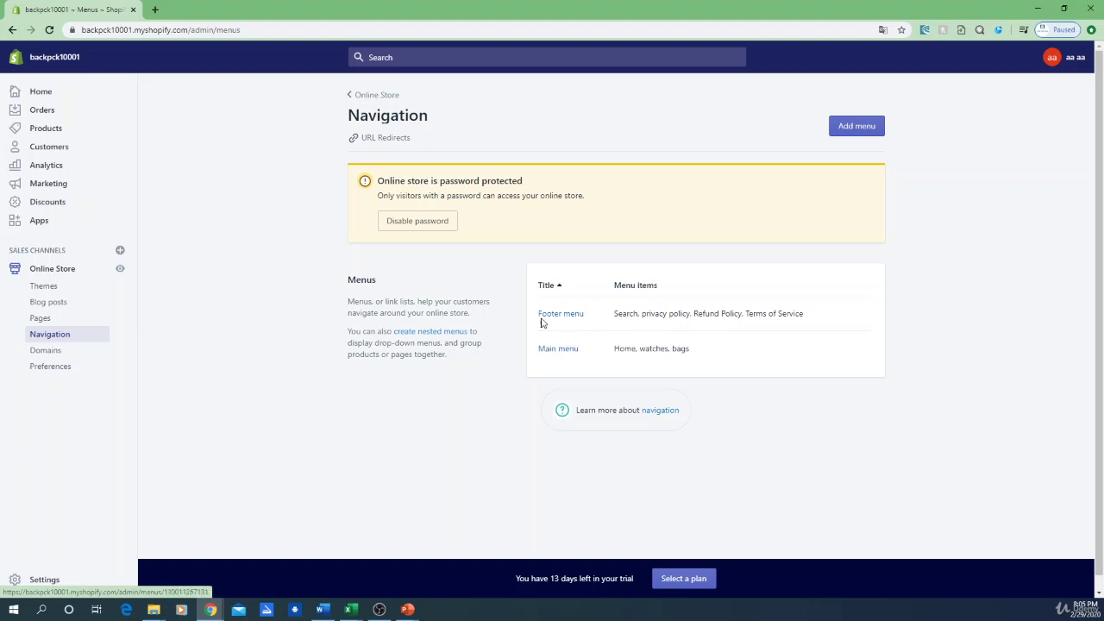
{"action": "left_click", "coordinate": [556, 349]}
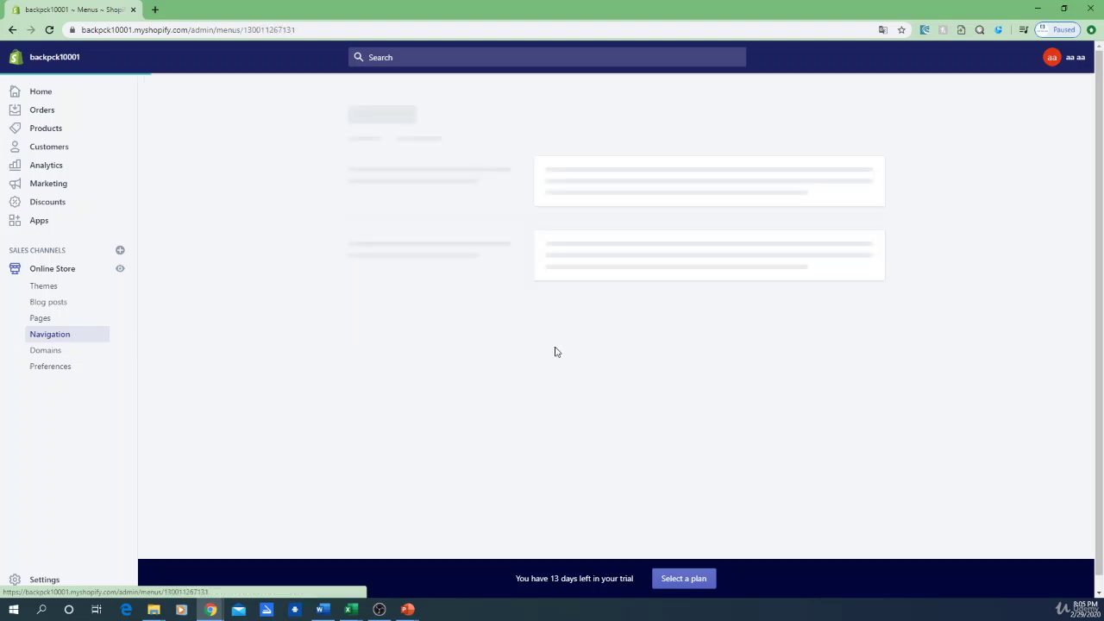
{"action": "left_click", "coordinate": [363, 372]}
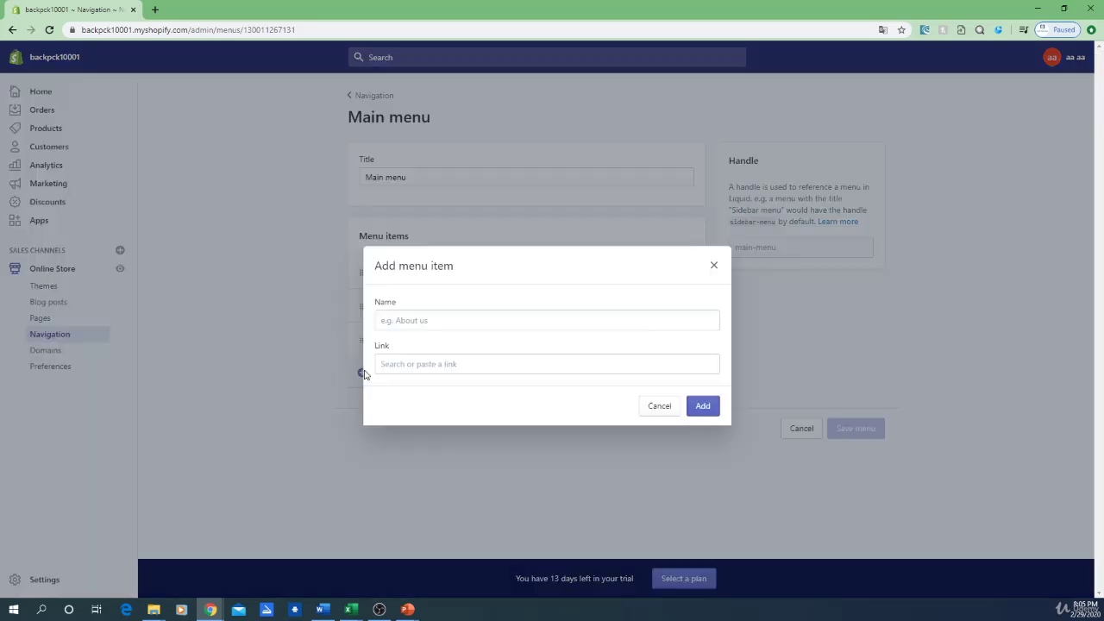
{"action": "left_click", "coordinate": [452, 319]}
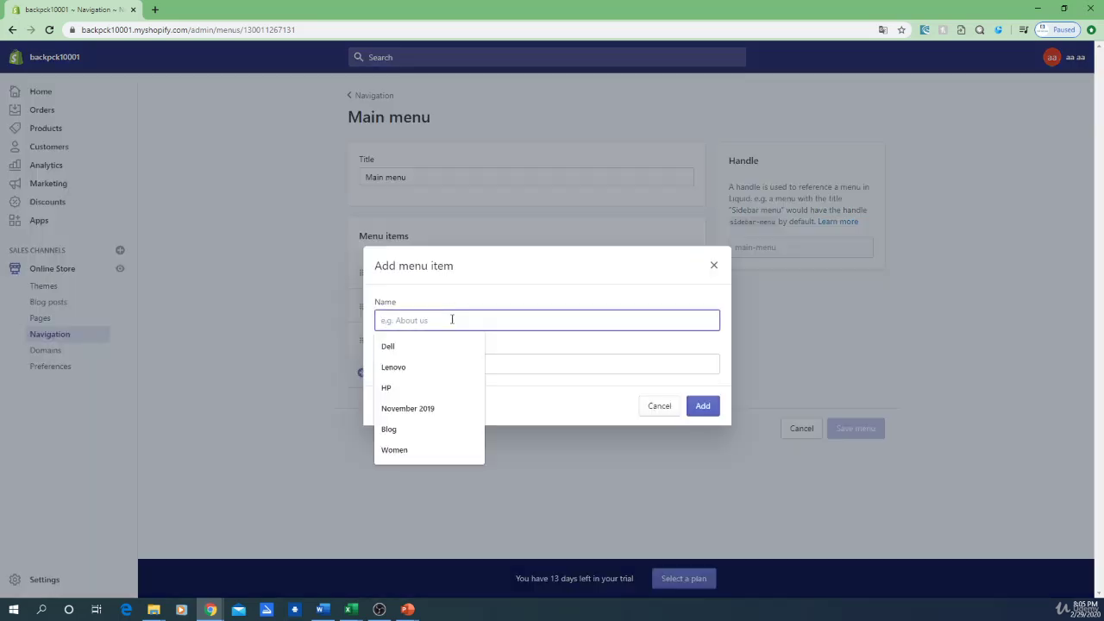
{"action": "type", "text": "con"}
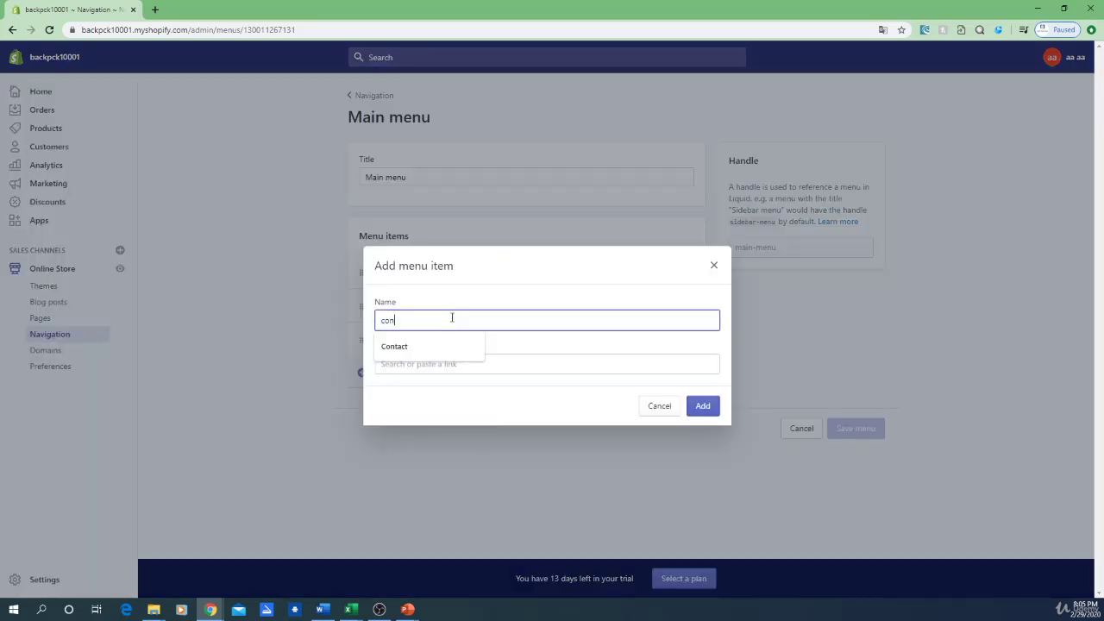
{"action": "type", "text": "ta"}
{"action": "left_click", "coordinate": [405, 346]}
Link the new main menu item to the contact page, add it, and save the menu.
{"action": "left_click", "coordinate": [410, 362]}
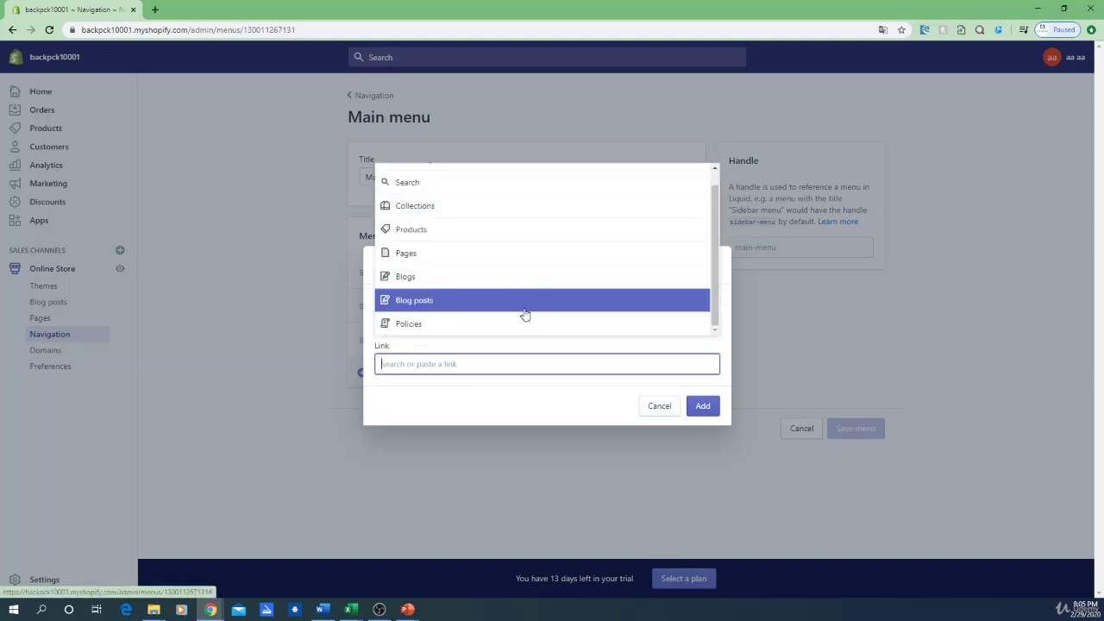
{"action": "left_click", "coordinate": [468, 254]}
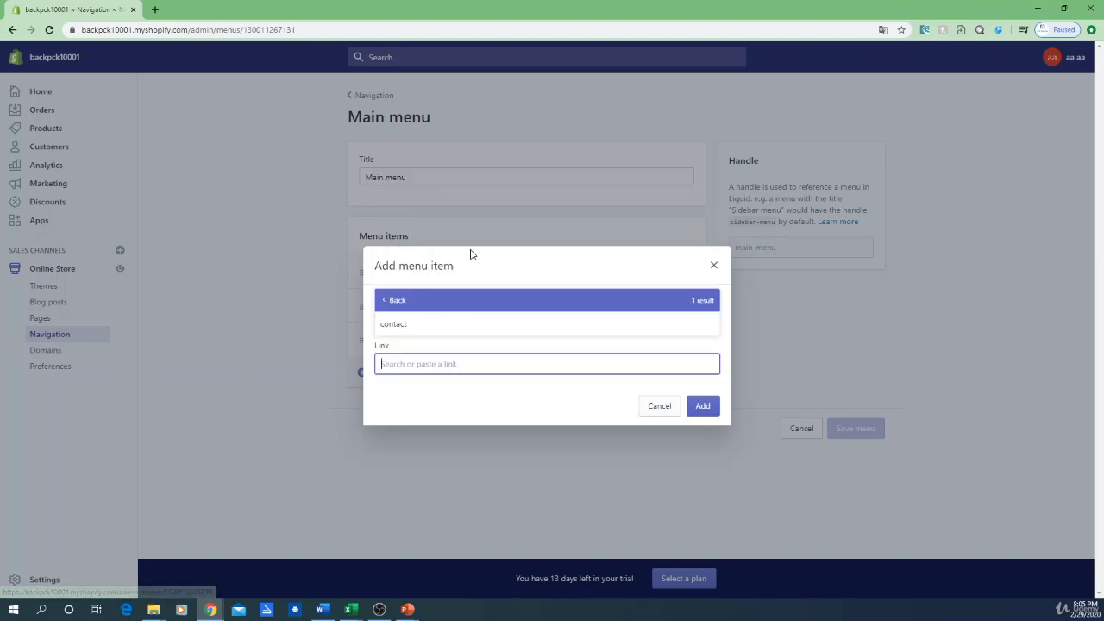
{"action": "left_click", "coordinate": [398, 326]}
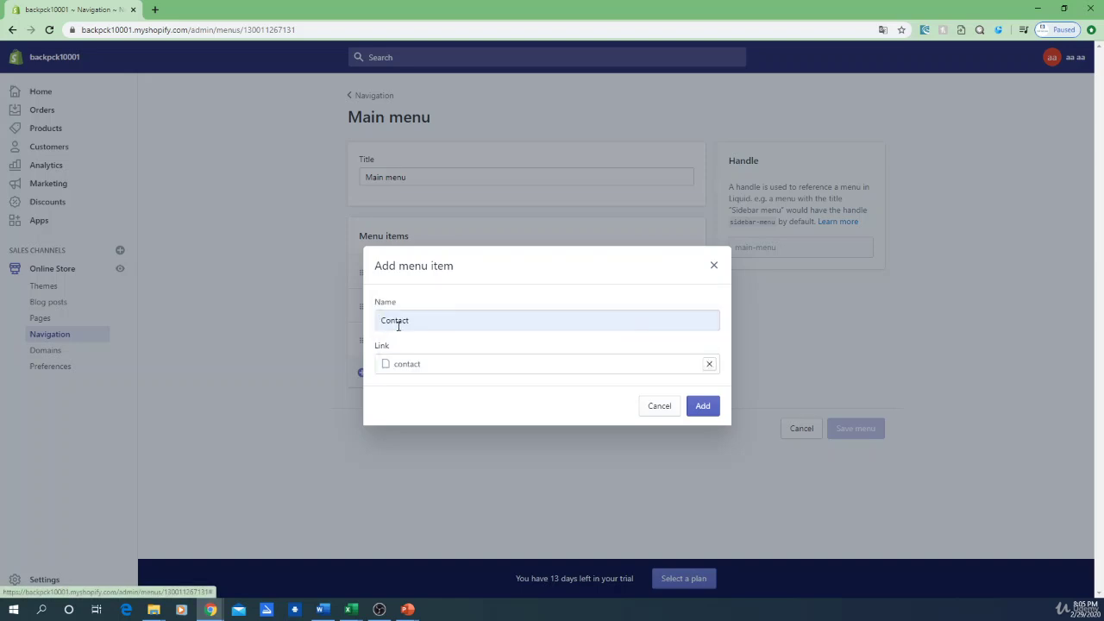
{"action": "left_click", "coordinate": [702, 407]}
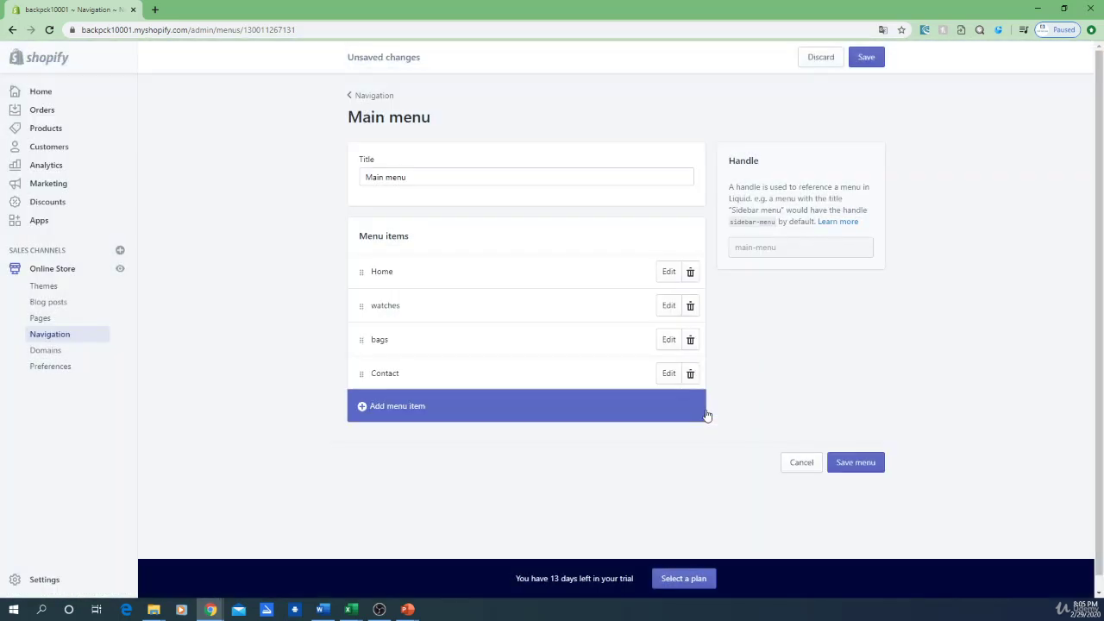
{"action": "left_click", "coordinate": [870, 464]}
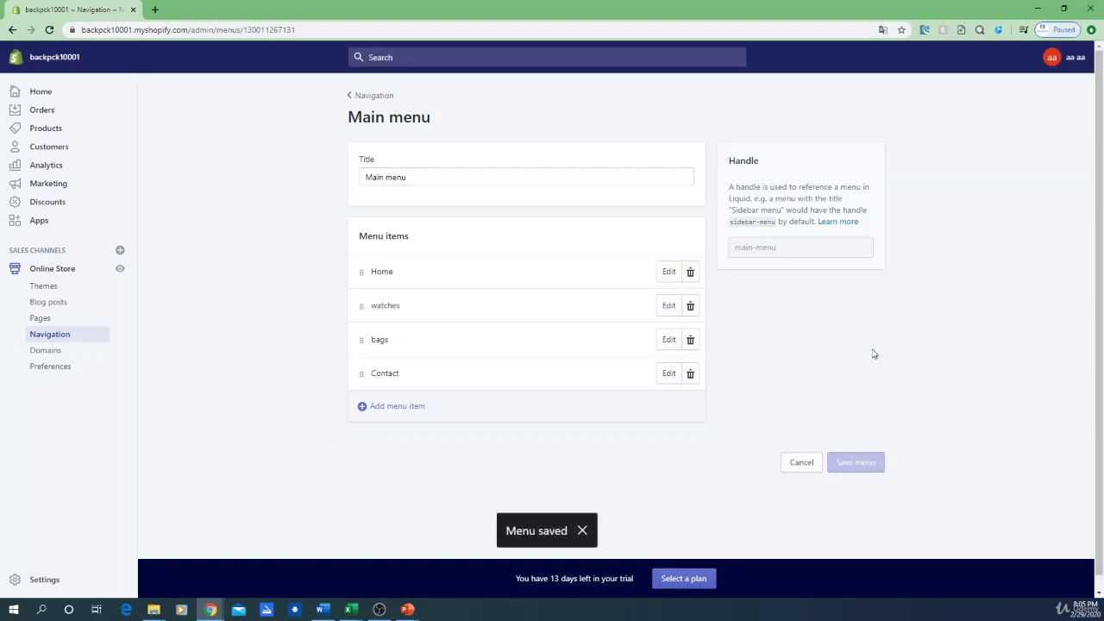
Start a new item in the store's footer menu and name it "Contact".
{"action": "left_click", "coordinate": [360, 96]}
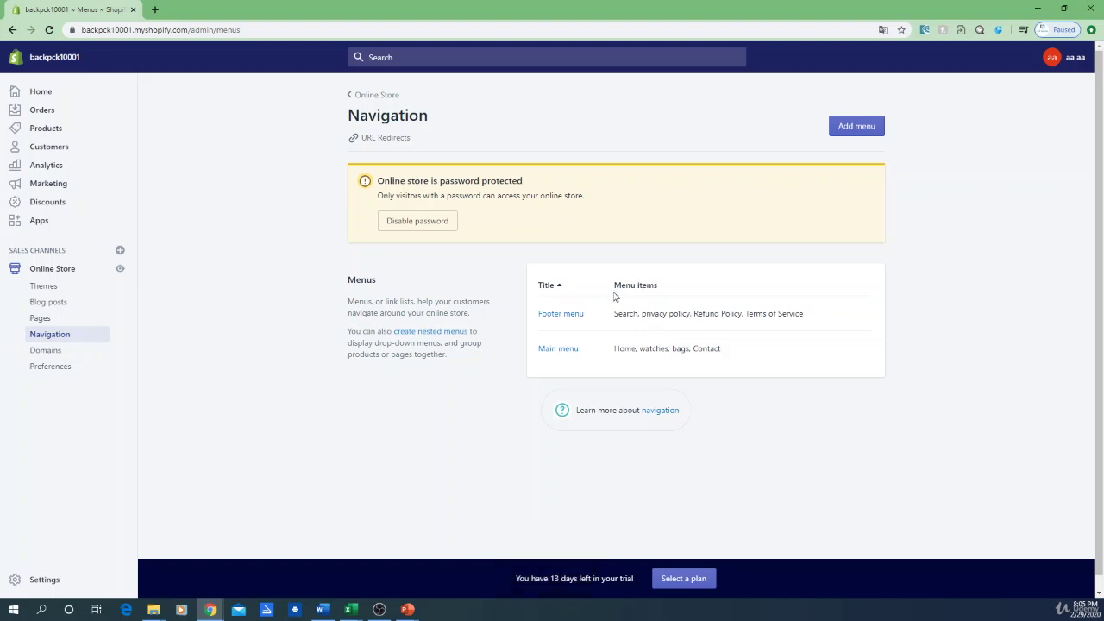
{"action": "left_click", "coordinate": [565, 317]}
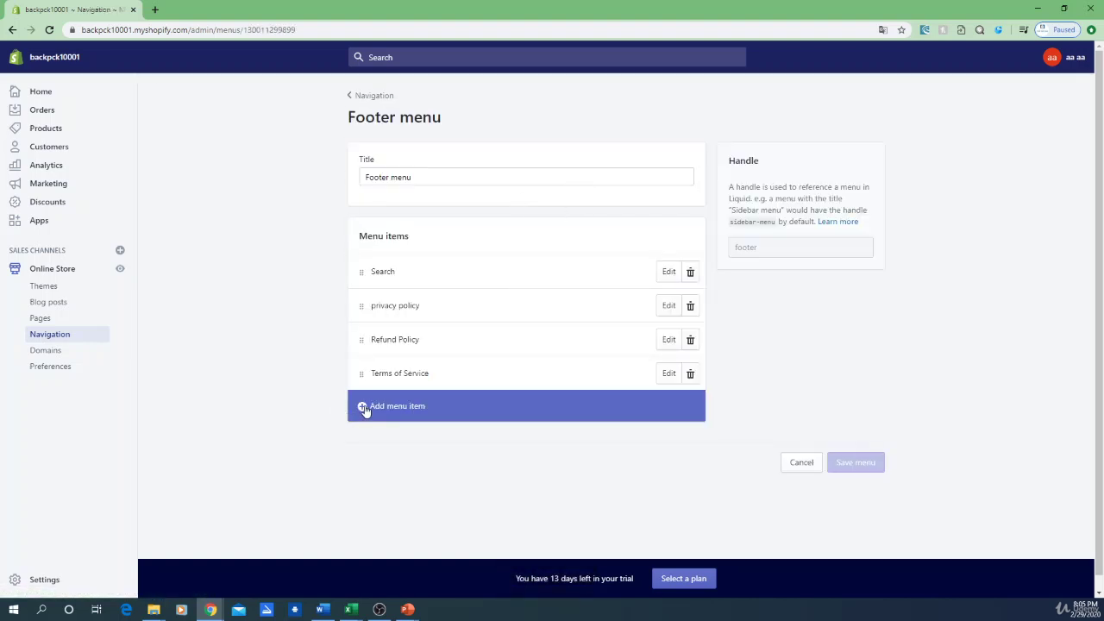
{"action": "left_click", "coordinate": [365, 408]}
{"action": "left_click", "coordinate": [463, 320]}
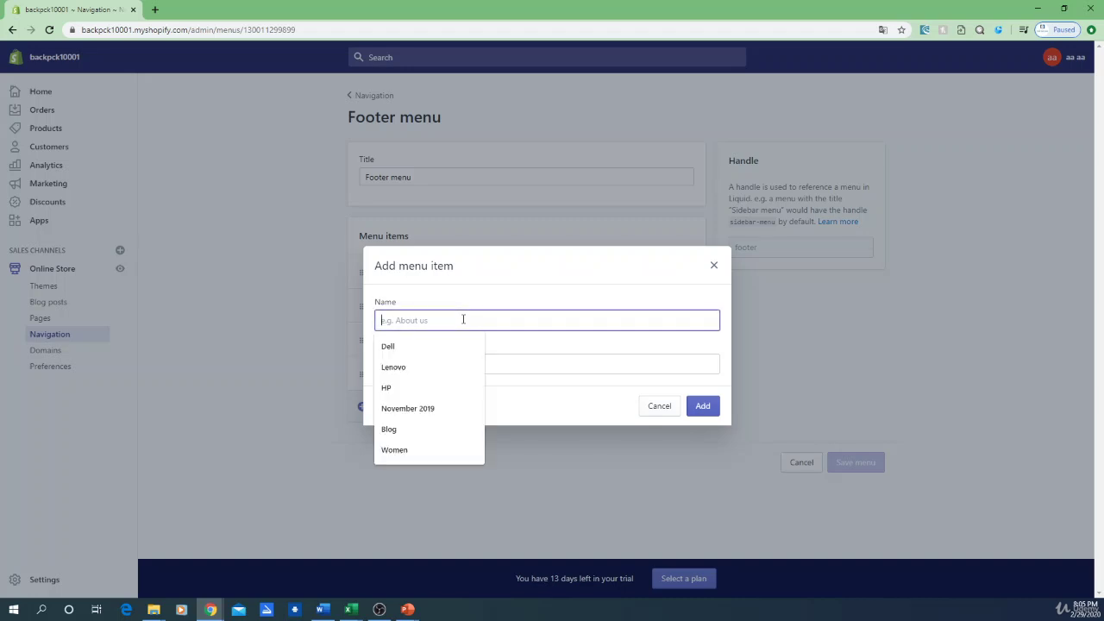
{"action": "type", "text": "con"}
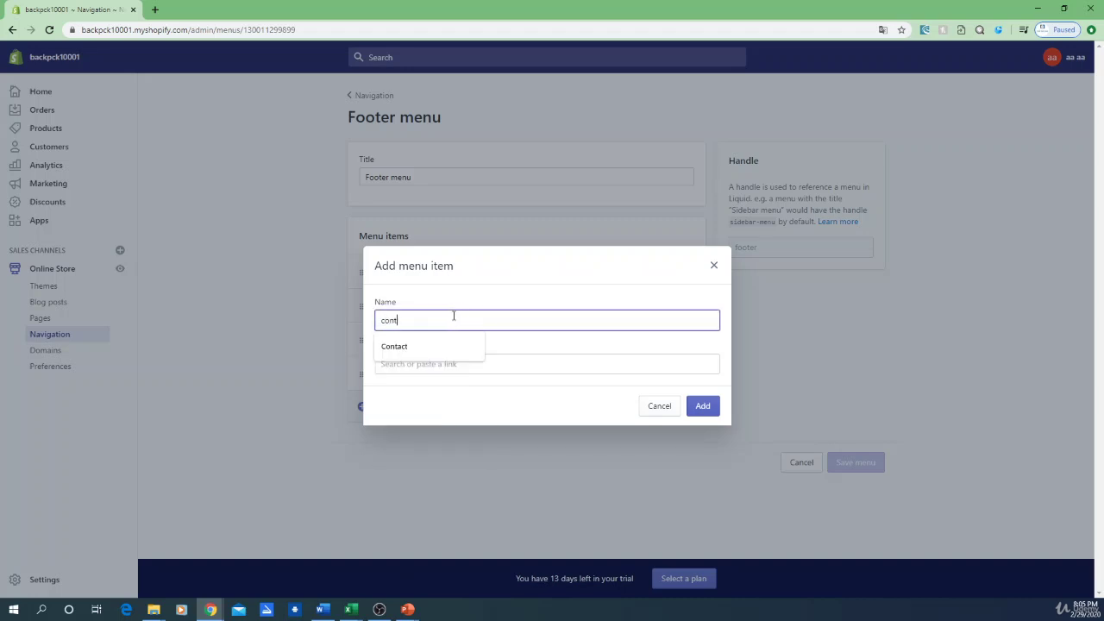
{"action": "type", "text": "t"}
{"action": "left_click", "coordinate": [437, 343]}
Link the new footer menu item to the contact page, add it, and save the menu.
{"action": "left_click", "coordinate": [419, 365]}
{"action": "scroll", "coordinate": [448, 317], "scroll_direction": "down", "scroll_amount": 1}
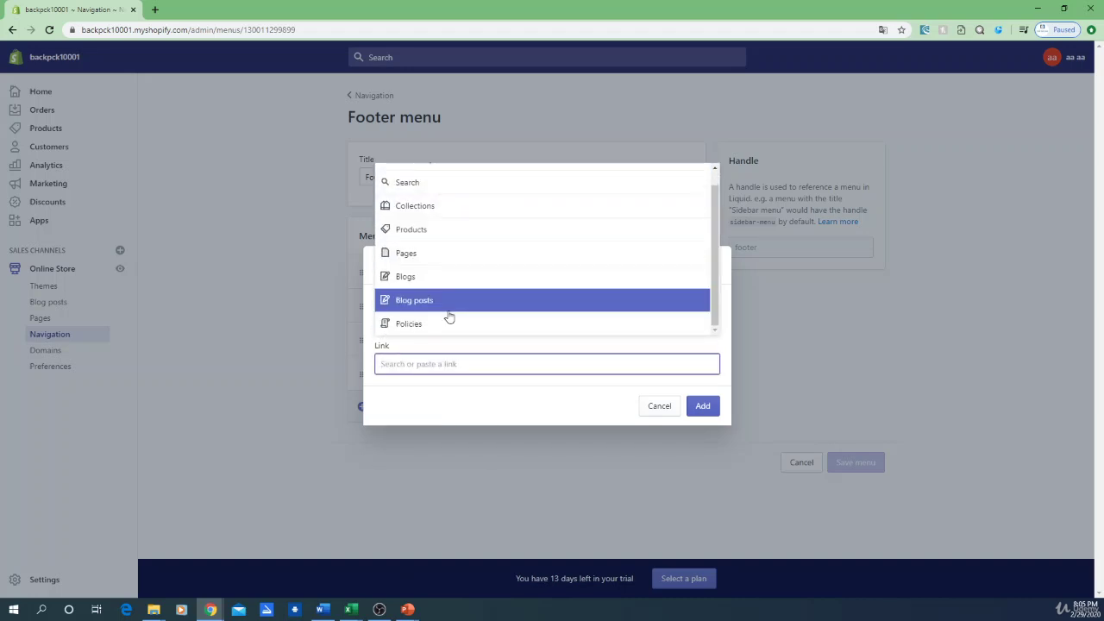
{"action": "left_click", "coordinate": [439, 257]}
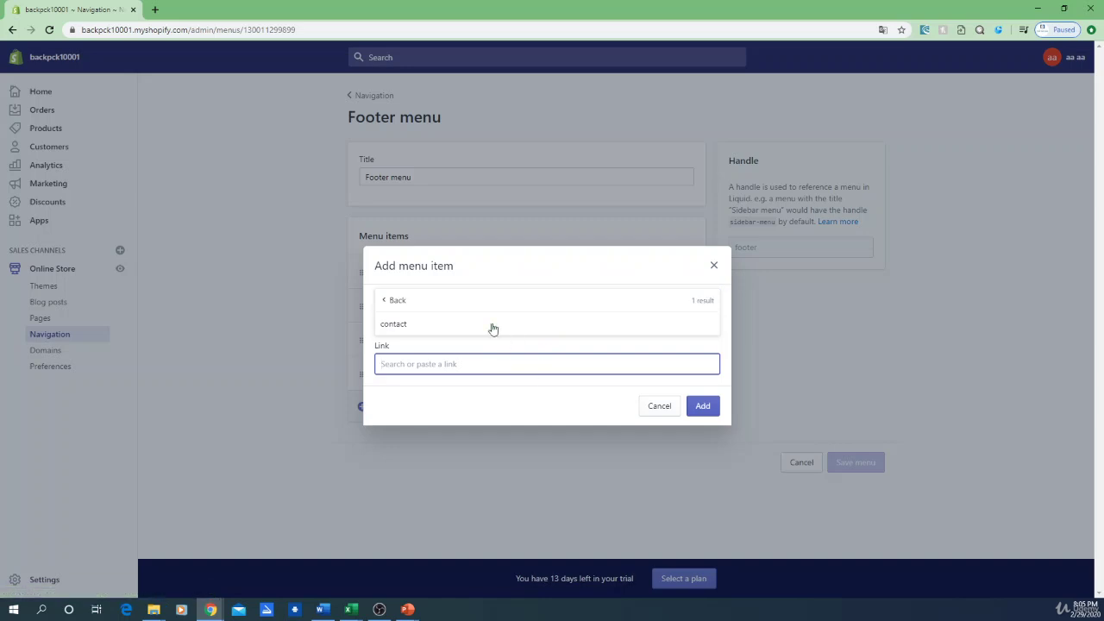
{"action": "left_click", "coordinate": [453, 323]}
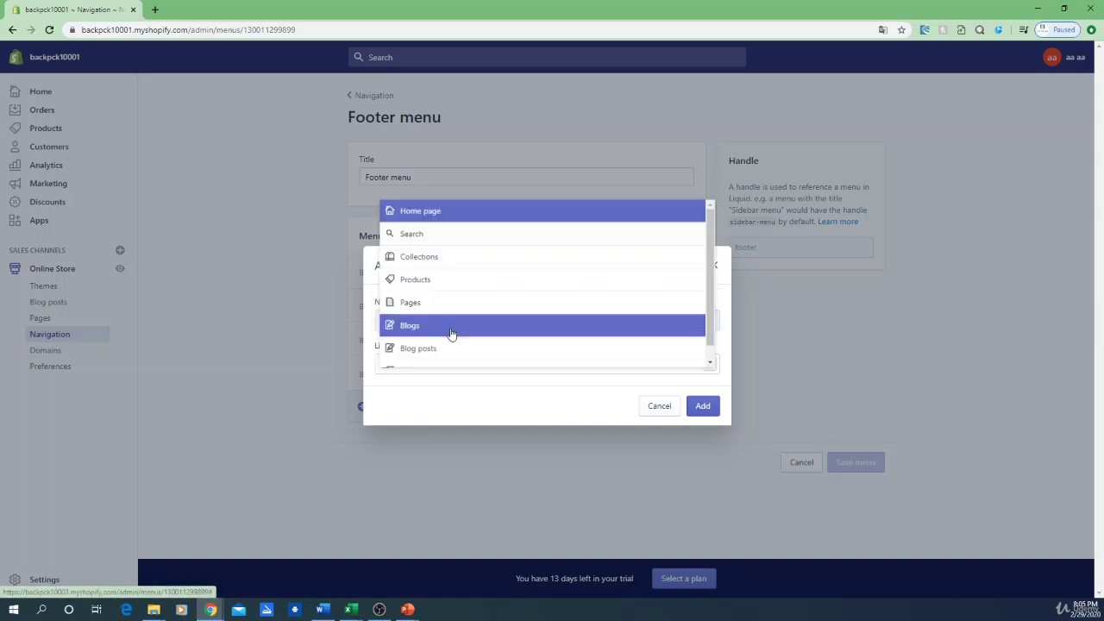
{"action": "left_click", "coordinate": [702, 407]}
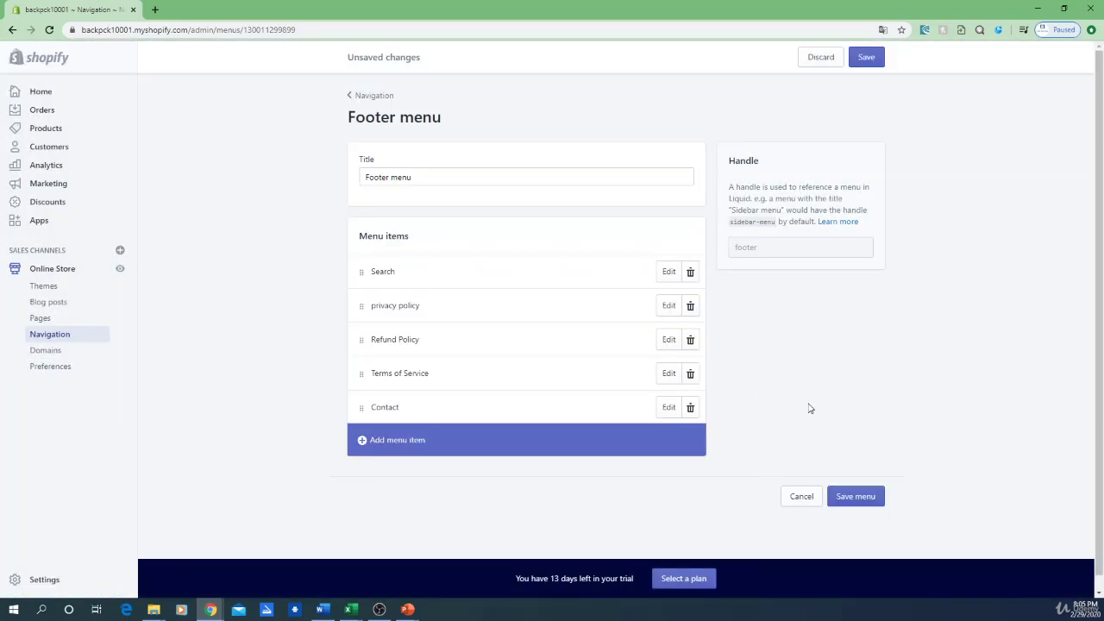
{"action": "left_click", "coordinate": [863, 497]}
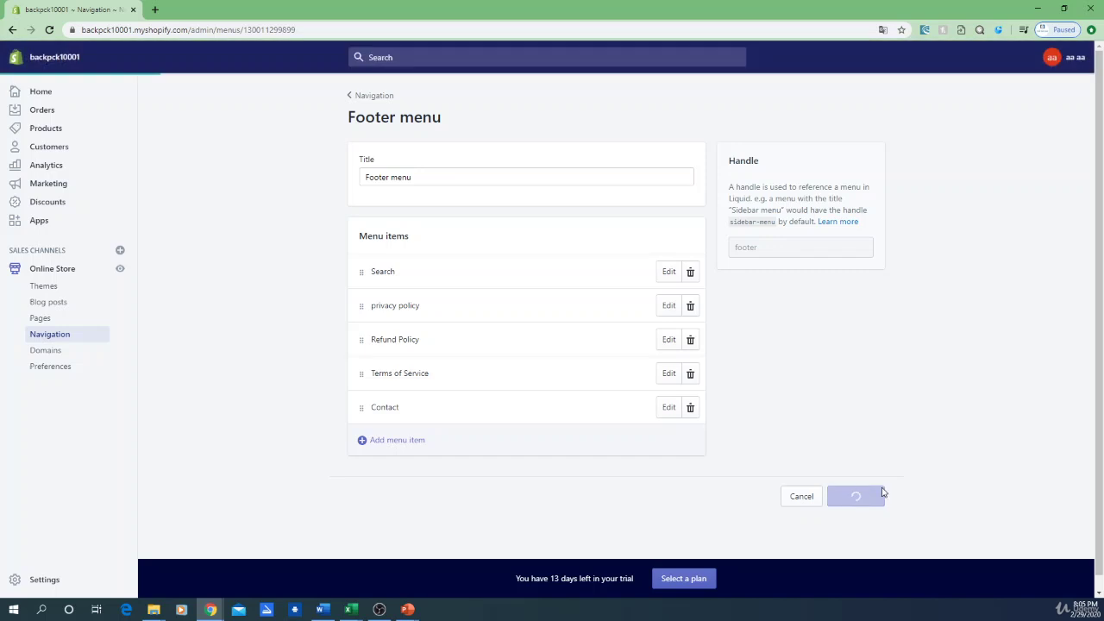
Open the Debut theme for customizing and bring up the Contact page in its preview.
{"action": "left_click", "coordinate": [372, 97]}
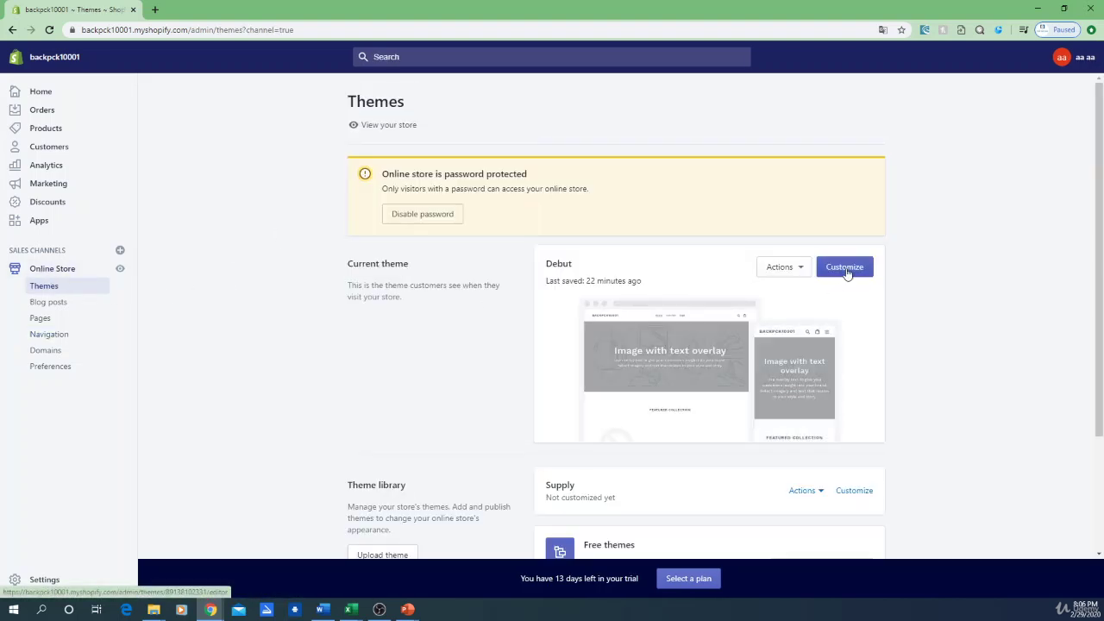
{"action": "left_click", "coordinate": [845, 272]}
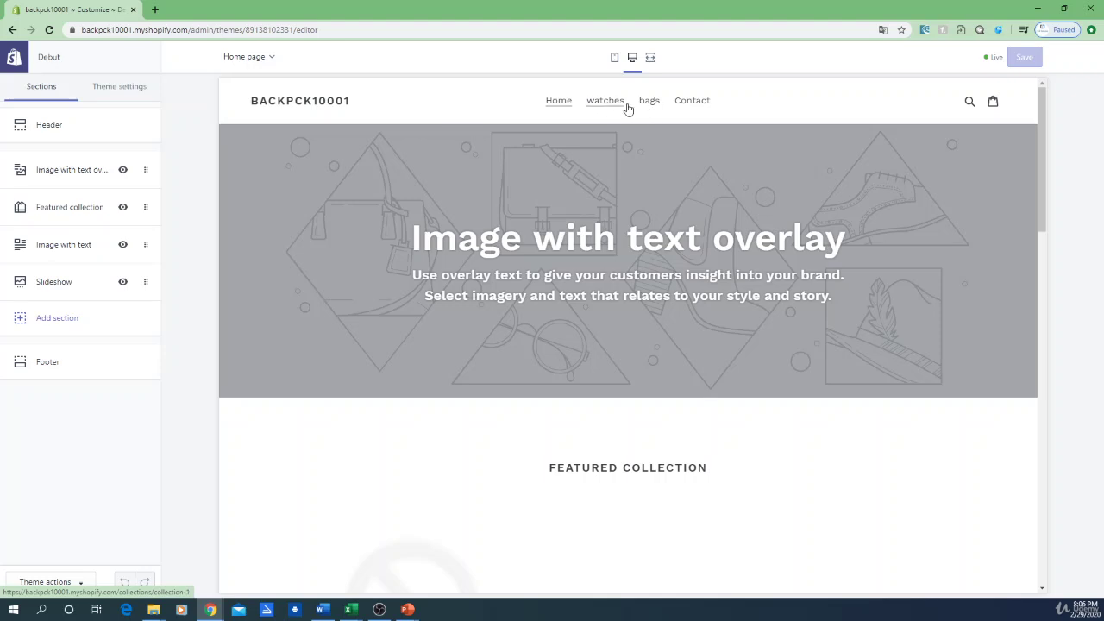
{"action": "left_click", "coordinate": [694, 103]}
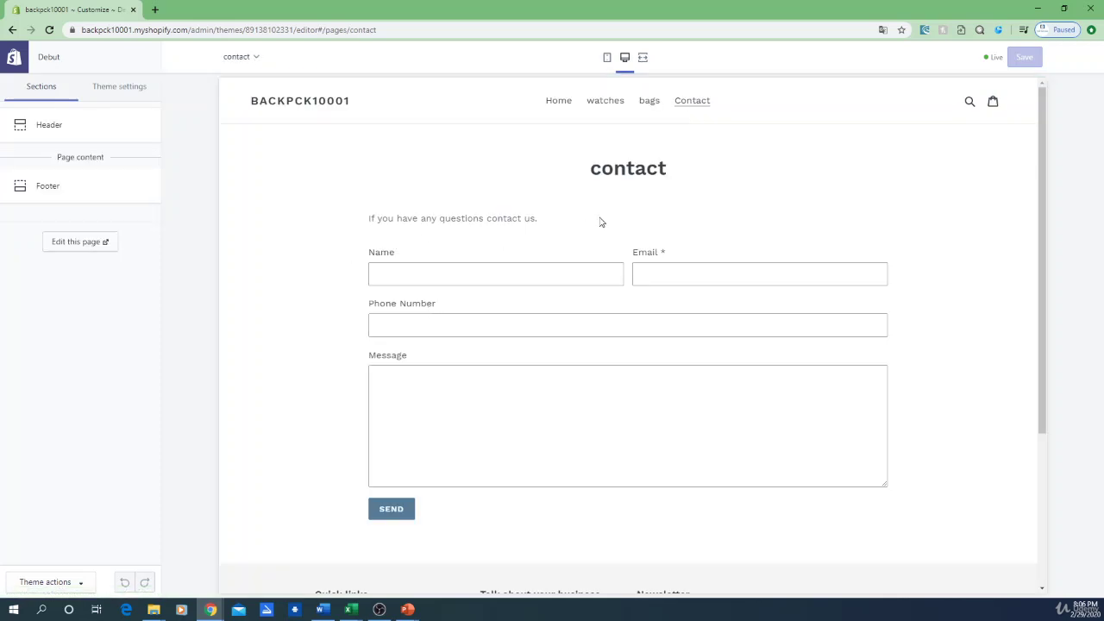
Examine the contact page's intro text and its name, email, phone and message fields in the preview, and leave the theme editor.
{"action": "left_click", "coordinate": [446, 269]}
{"action": "left_click", "coordinate": [459, 241]}
{"action": "left_click", "coordinate": [690, 278]}
{"action": "left_click", "coordinate": [457, 319]}
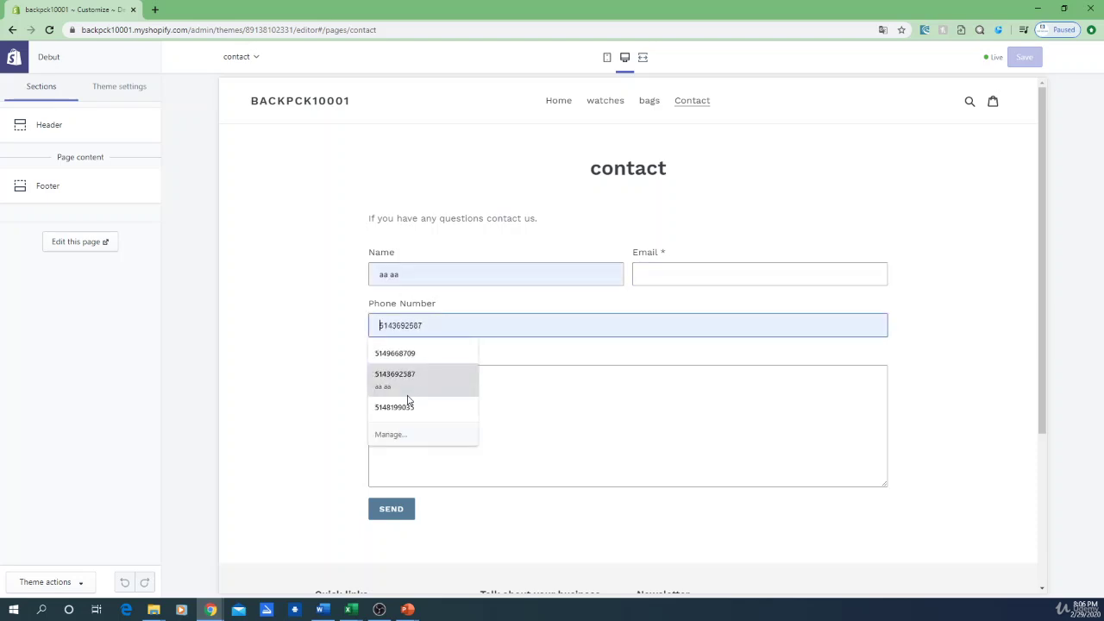
{"action": "left_click", "coordinate": [529, 394]}
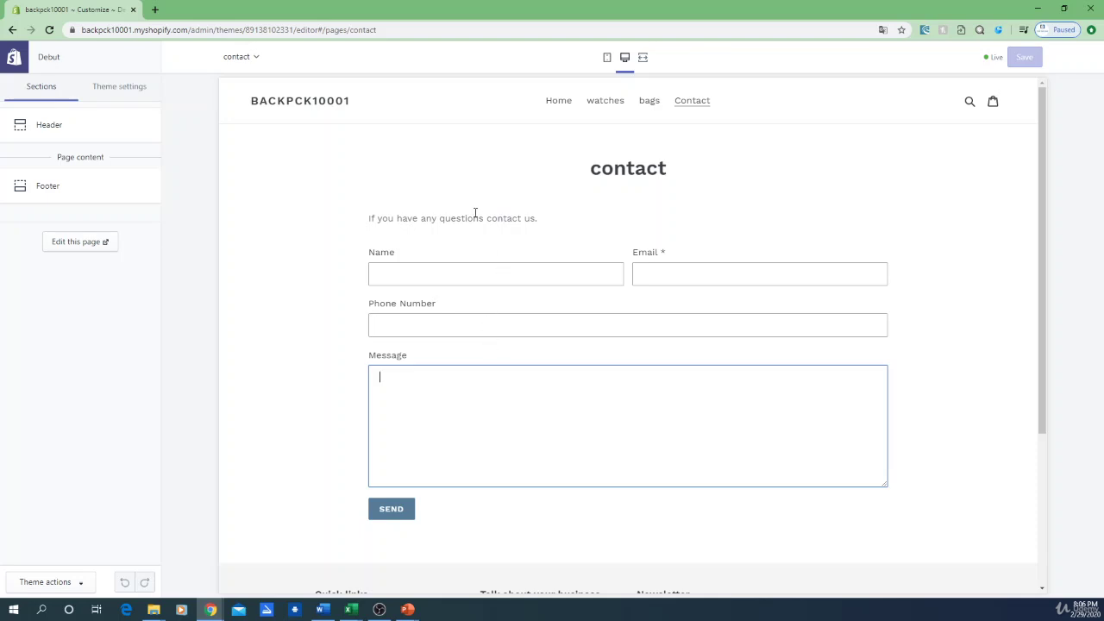
{"action": "left_click_drag", "start_coordinate": [369, 221], "coordinate": [382, 219]}
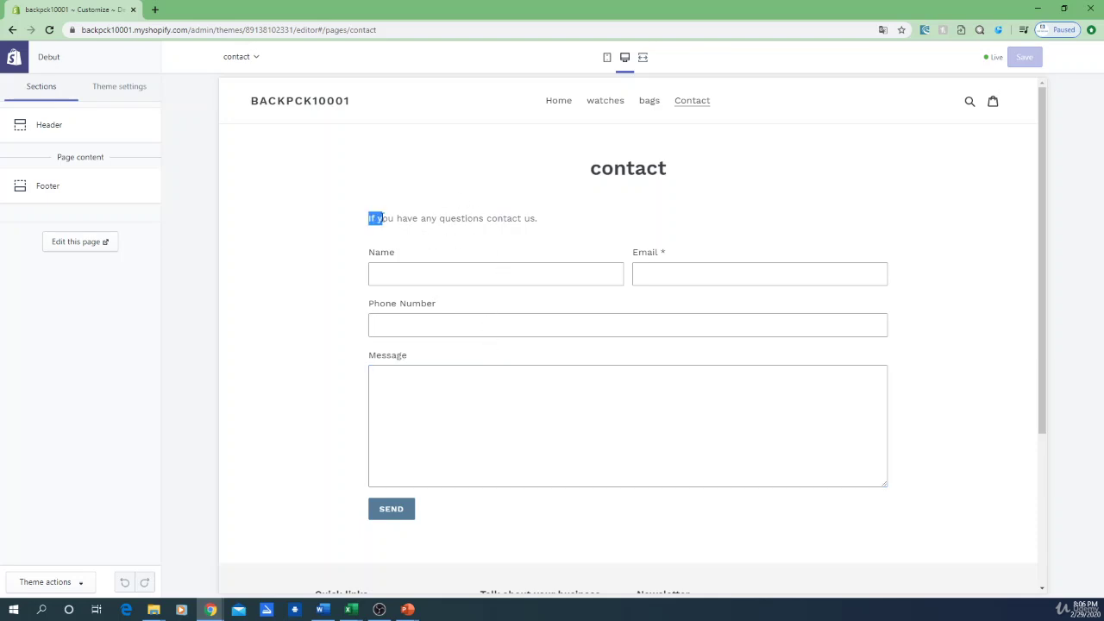
{"action": "left_click", "coordinate": [486, 535]}
{"action": "scroll", "coordinate": [427, 206], "scroll_direction": "down", "scroll_amount": 2}
{"action": "scroll", "coordinate": [424, 199], "scroll_direction": "up", "scroll_amount": 2}
{"action": "left_click", "coordinate": [556, 103]}
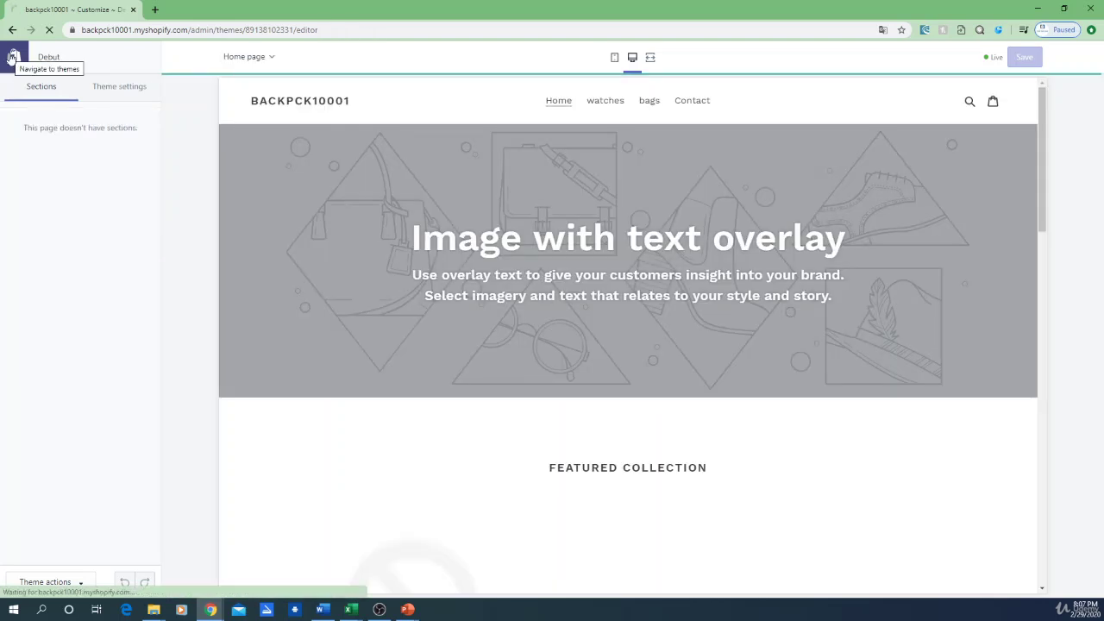
{"action": "left_click", "coordinate": [12, 57]}
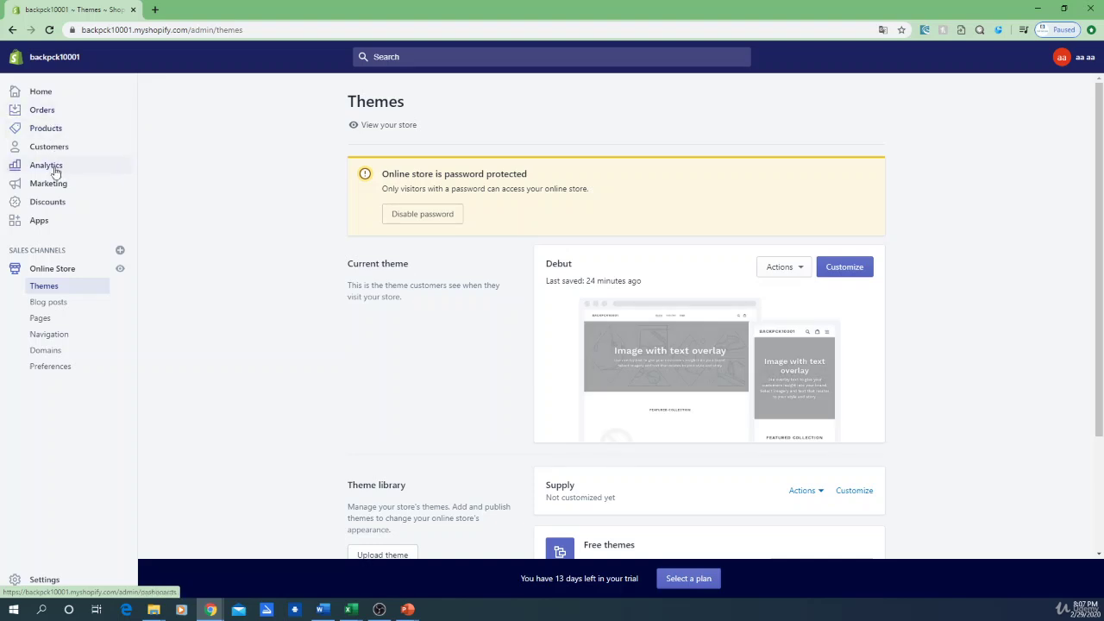
Reopen the contact page from the store's pages to review its template choice, keep page.contact, and return to the page list.
{"action": "left_click", "coordinate": [40, 318]}
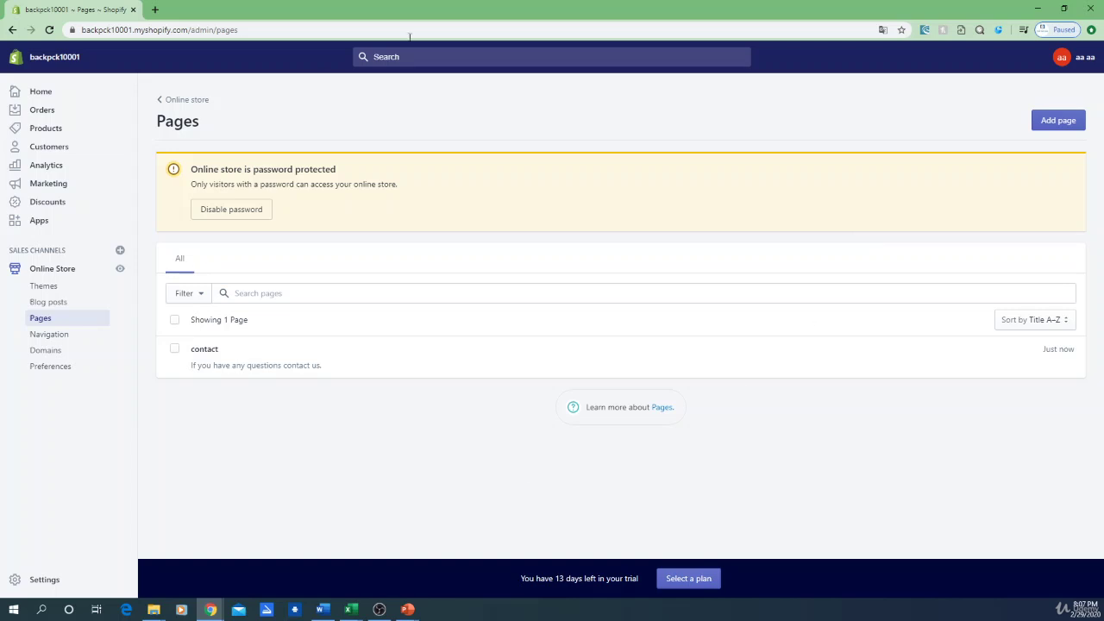
{"action": "left_click", "coordinate": [217, 361]}
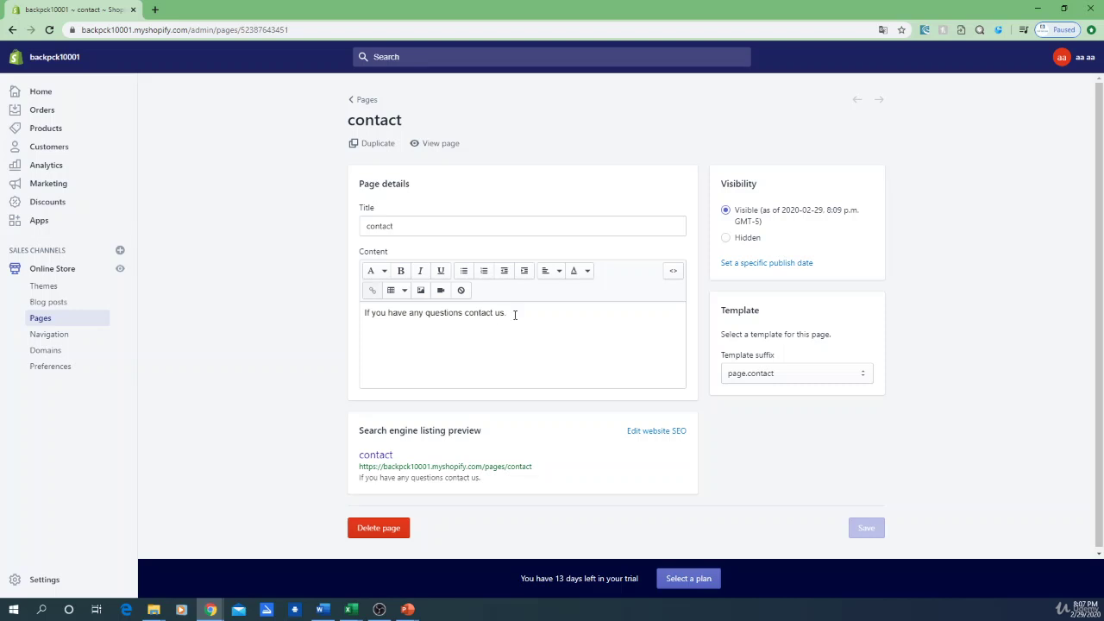
{"action": "left_click", "coordinate": [808, 377]}
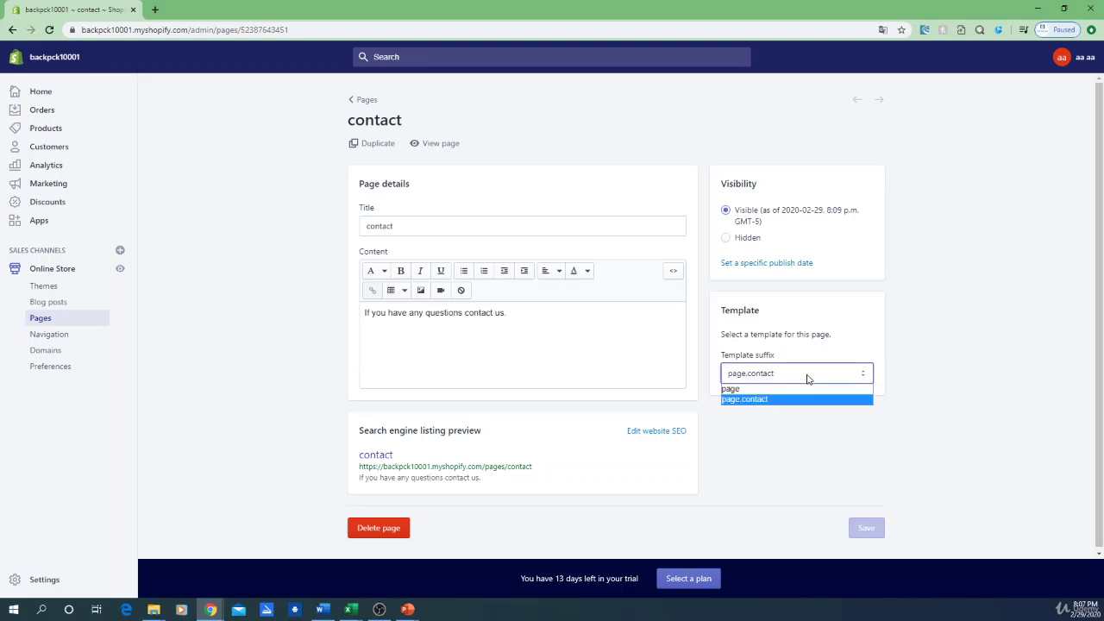
{"action": "left_click", "coordinate": [747, 399]}
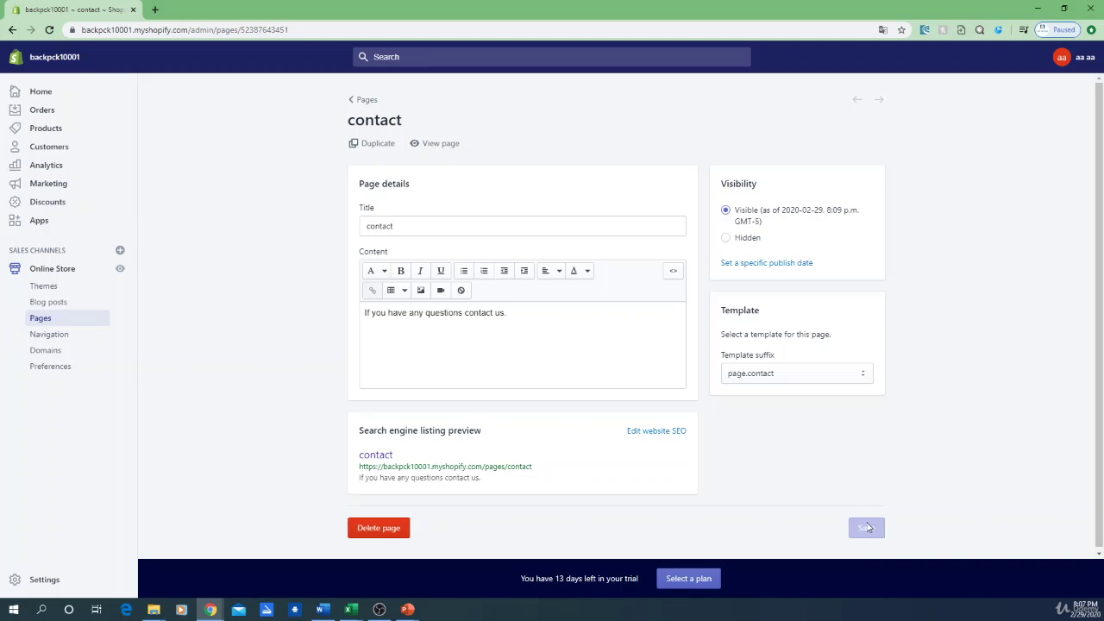
{"action": "left_click", "coordinate": [359, 108]}
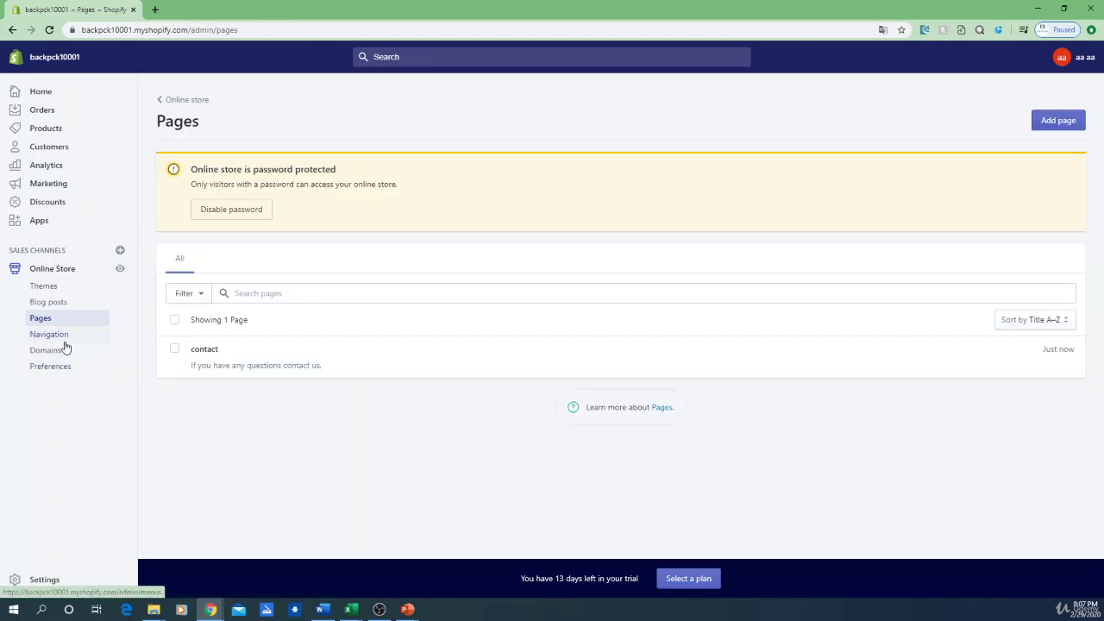
Add another main menu item named "contact" that links to the contact page.
{"action": "left_click", "coordinate": [59, 339]}
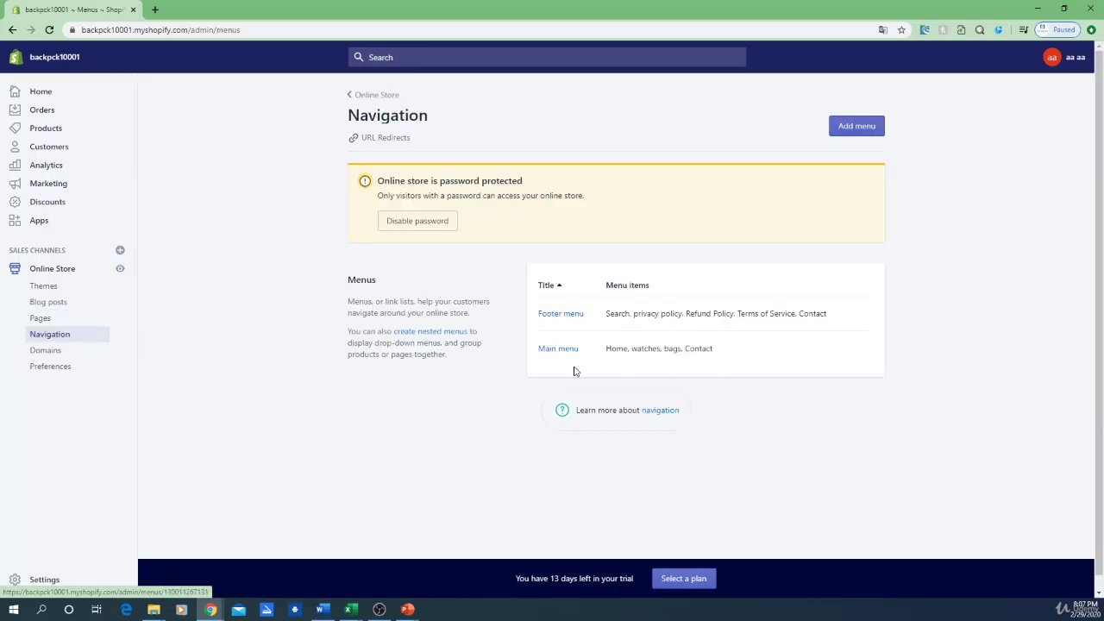
{"action": "left_click", "coordinate": [554, 349]}
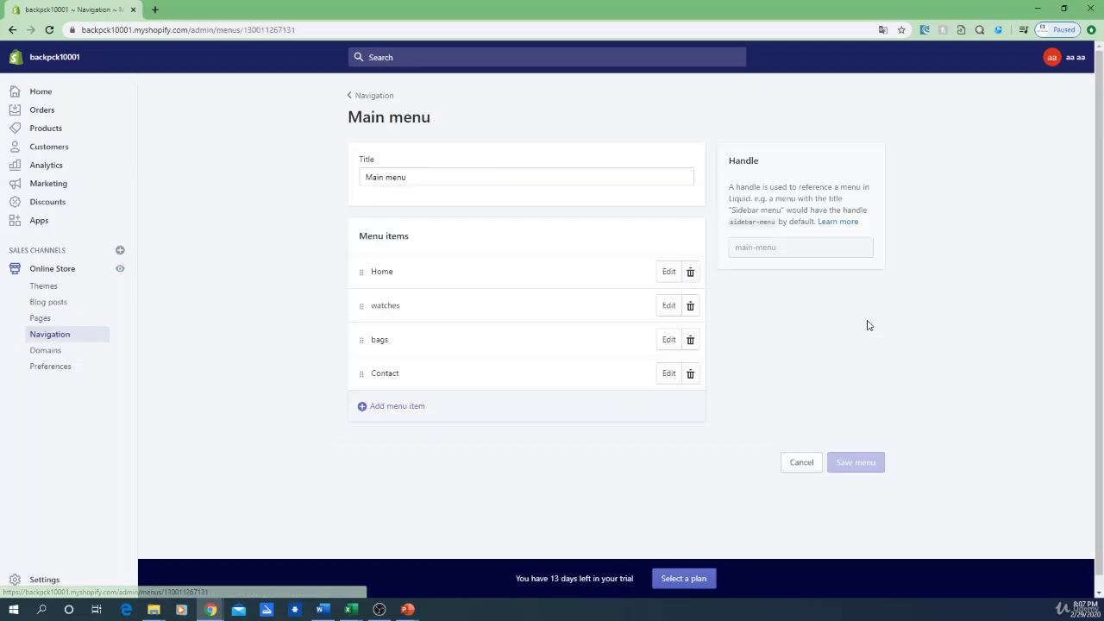
{"action": "left_click", "coordinate": [364, 406]}
{"action": "left_click", "coordinate": [422, 364]}
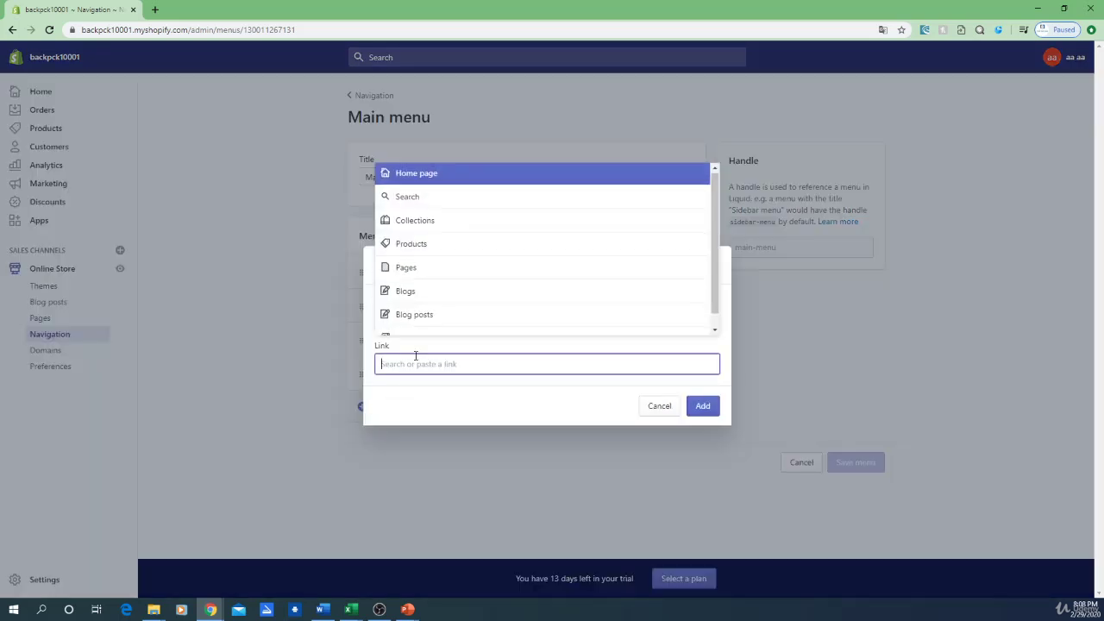
{"action": "scroll", "coordinate": [431, 318], "scroll_direction": "down", "scroll_amount": 1}
{"action": "left_click", "coordinate": [444, 254]}
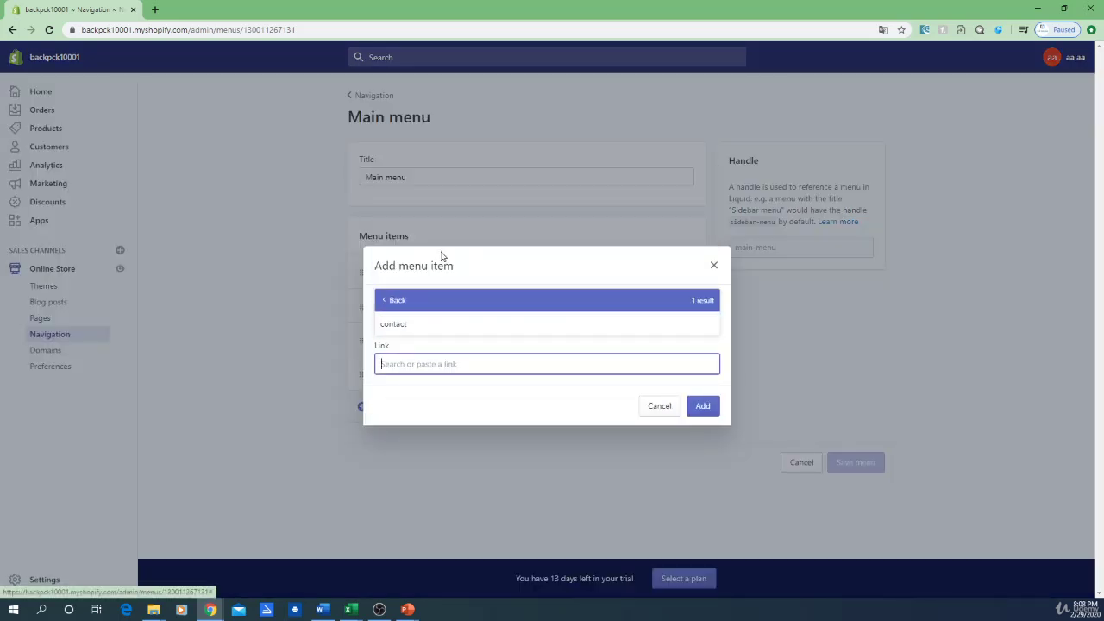
{"action": "left_click", "coordinate": [412, 322]}
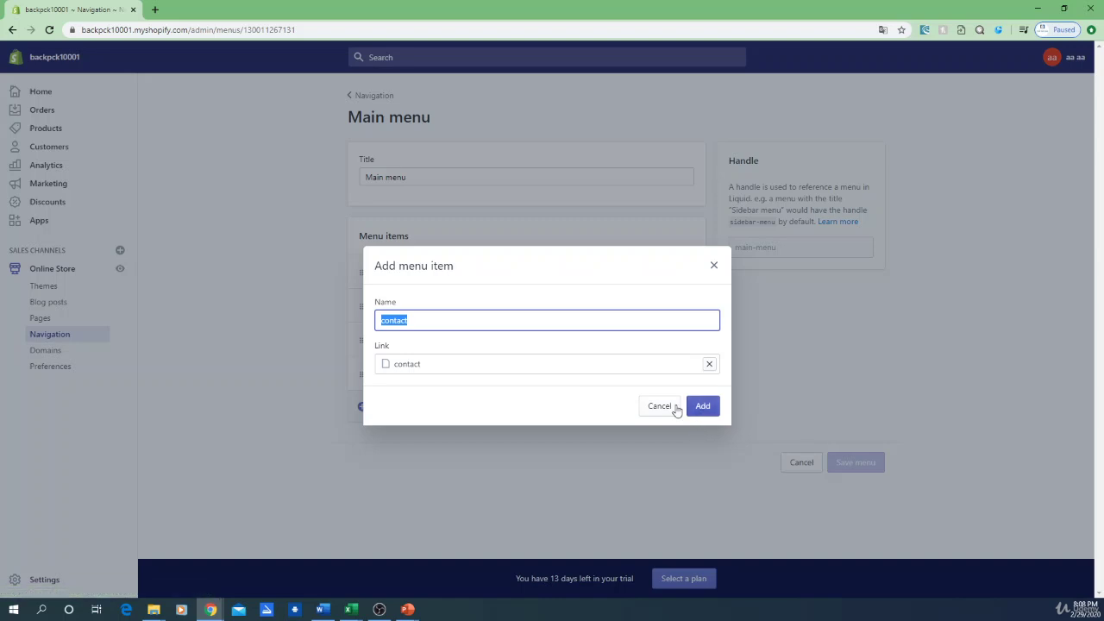
{"action": "left_click", "coordinate": [397, 322]}
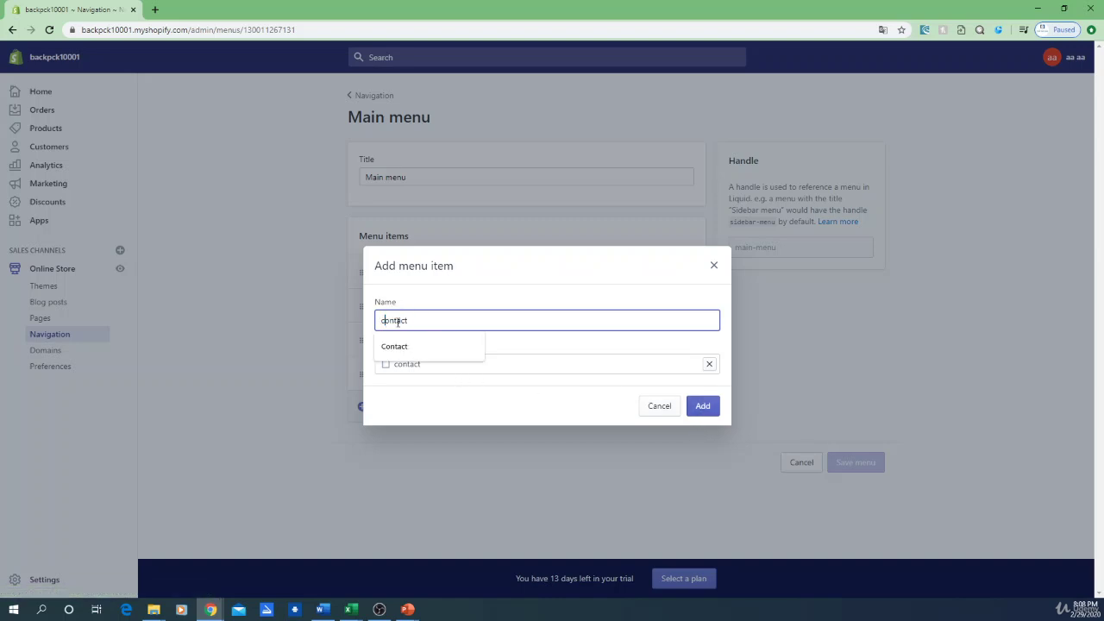
{"action": "left_click", "coordinate": [703, 406]}
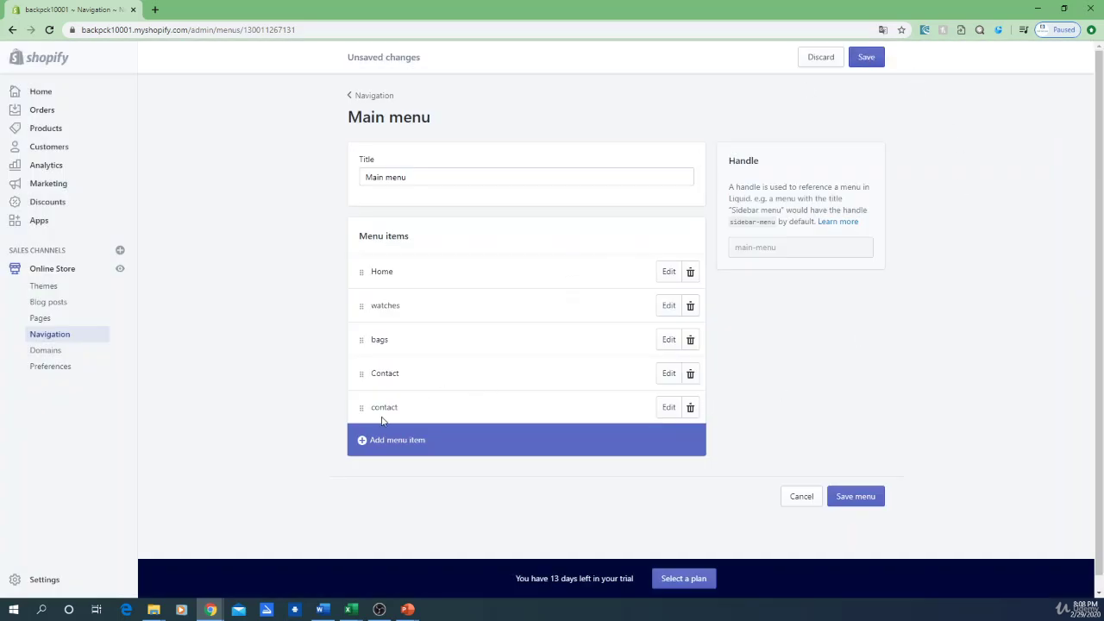
Remove the duplicate lowercase "contact" item from the main menu and go to the store's themes.
{"action": "left_click", "coordinate": [690, 408]}
{"action": "left_click", "coordinate": [690, 189]}
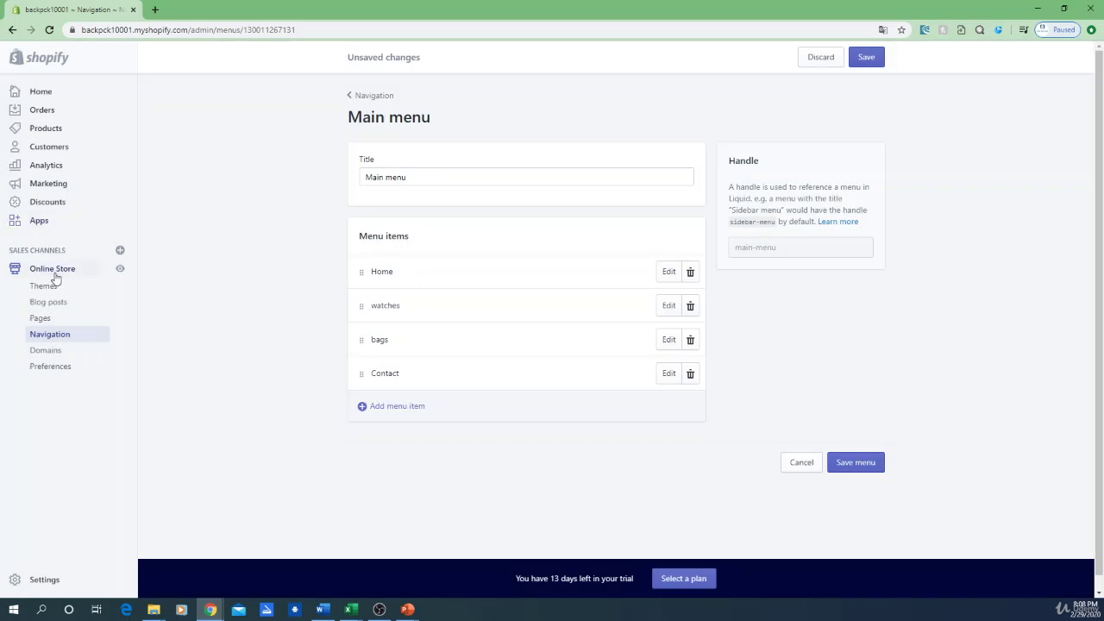
{"action": "left_click", "coordinate": [52, 282]}
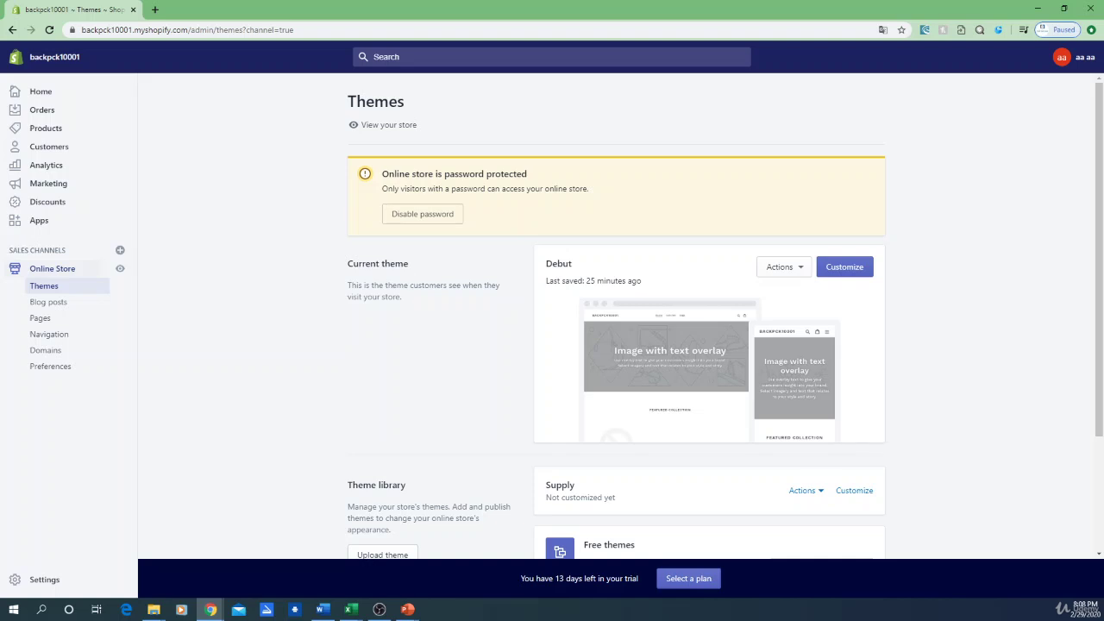
{"action": "key", "text": "alt+Tab"}
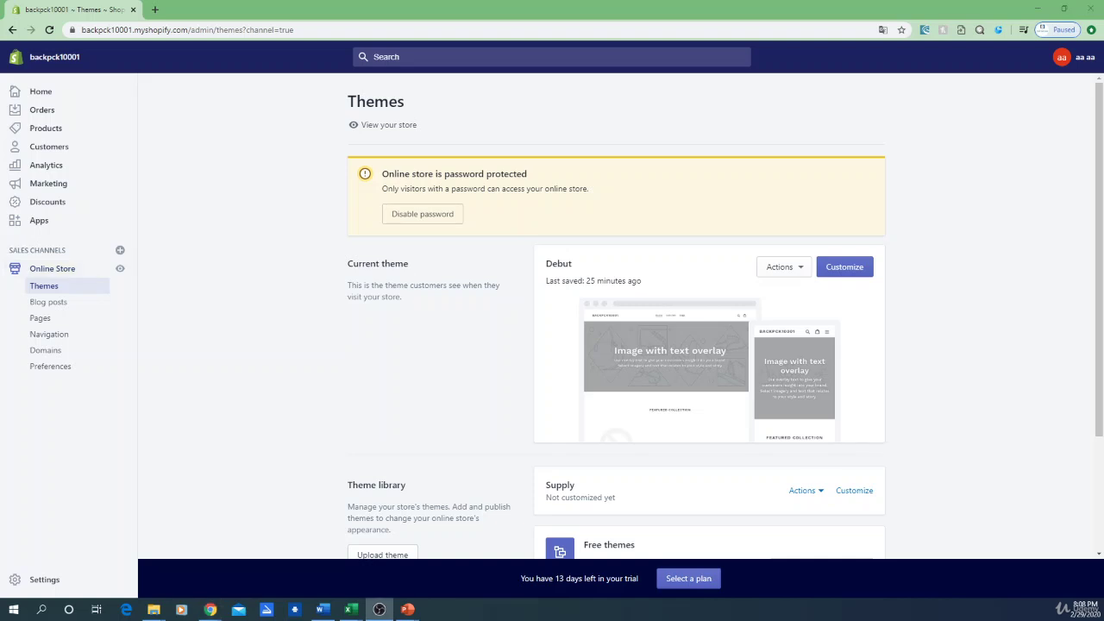